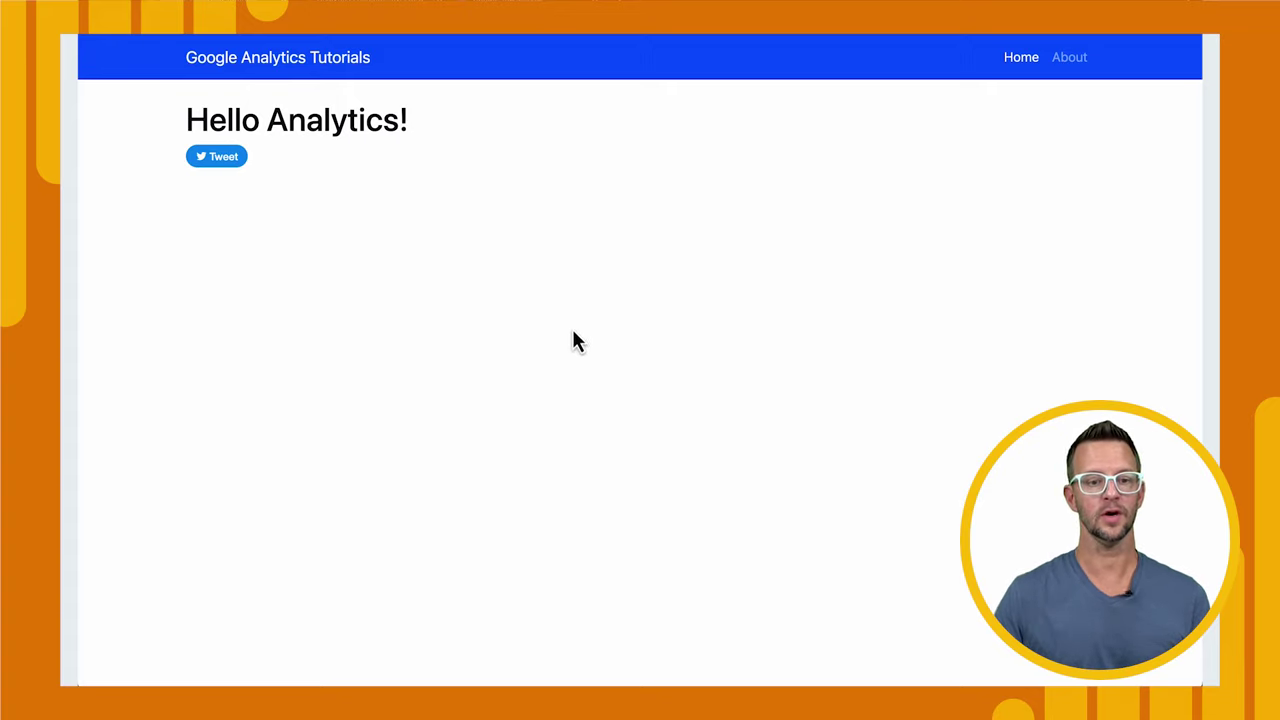
Step: Open the Tweet link's prefilled Twitter share post from the demo page
{"action": "left_click", "coordinate": [217, 158]}
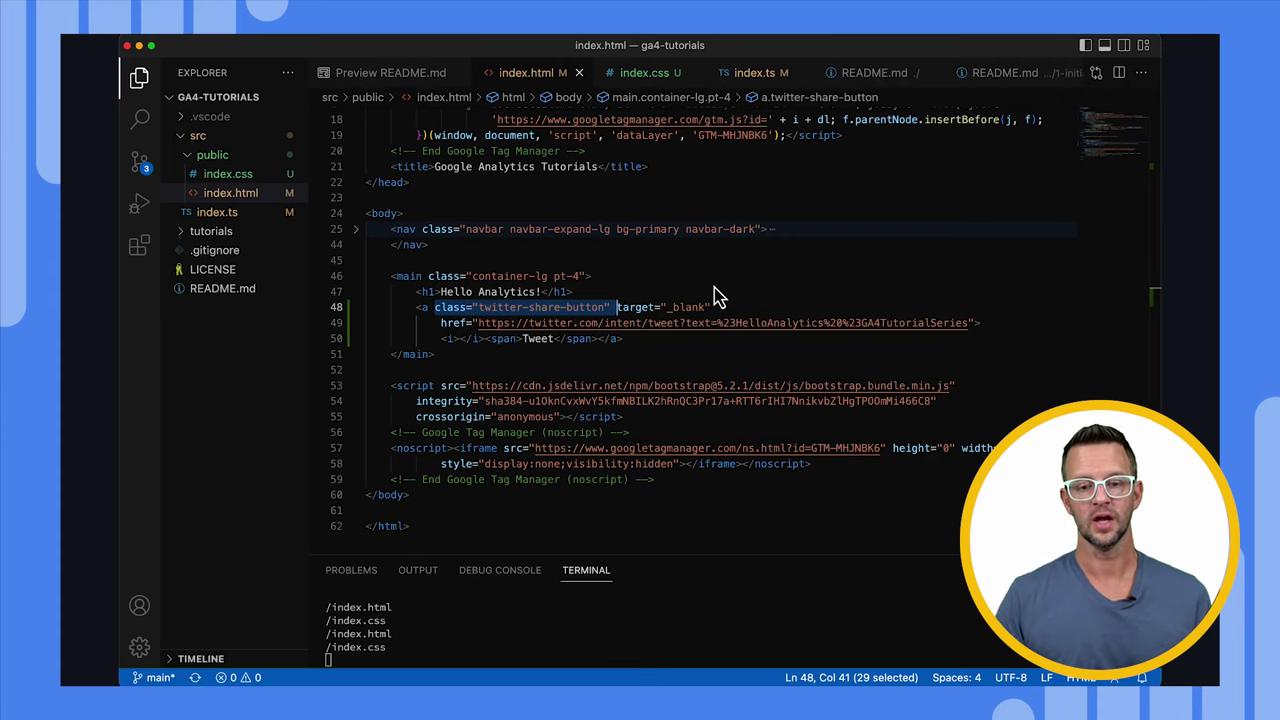
Step: Select the Tweet anchor element and highlight its twitter-share-button class attribute in VS Code
{"action": "left_click_drag", "start_coordinate": [632, 338], "coordinate": [607, 338]}
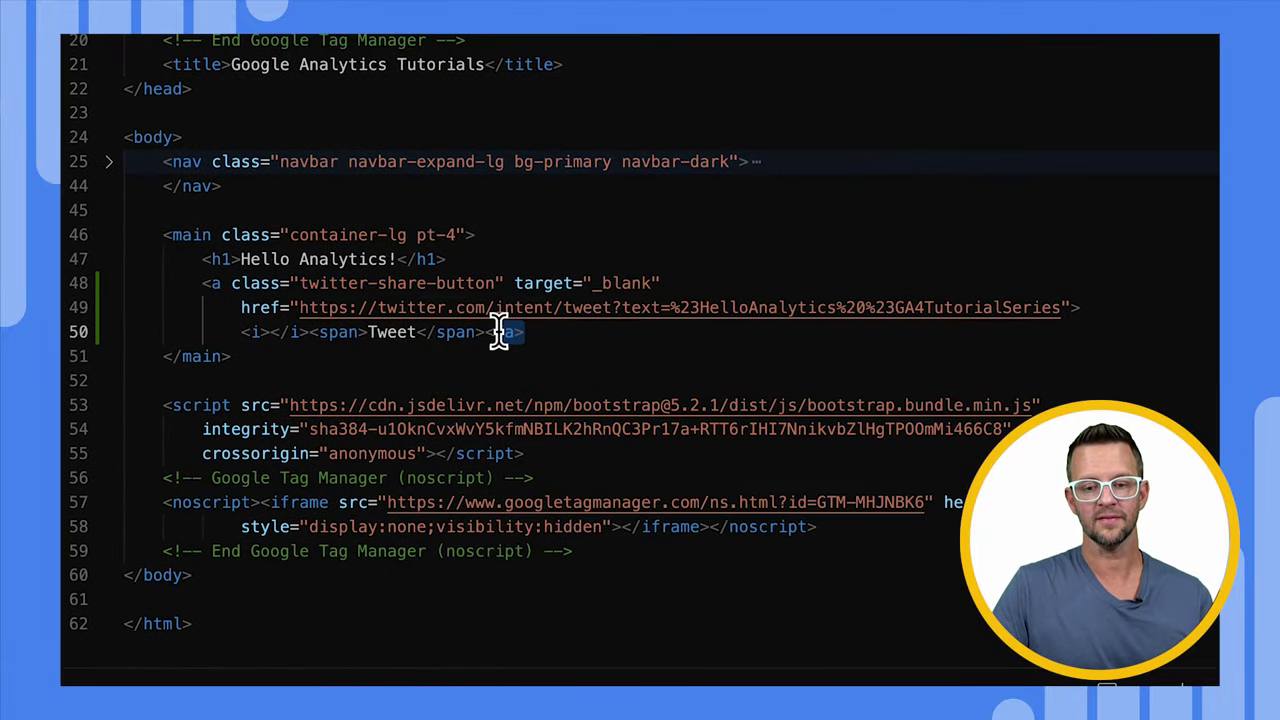
{"action": "left_click_drag", "start_coordinate": [498, 332], "coordinate": [243, 283]}
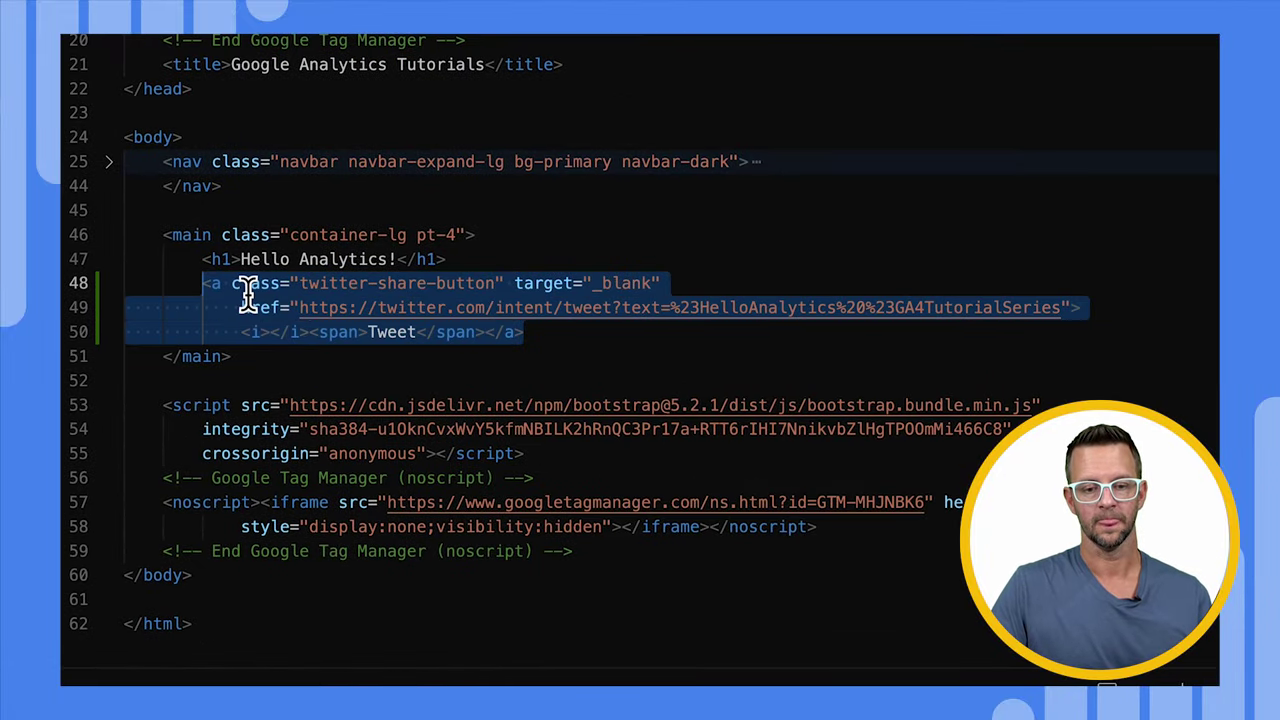
{"action": "left_click", "coordinate": [262, 287]}
{"action": "mouse_move", "coordinate": [262, 287]}
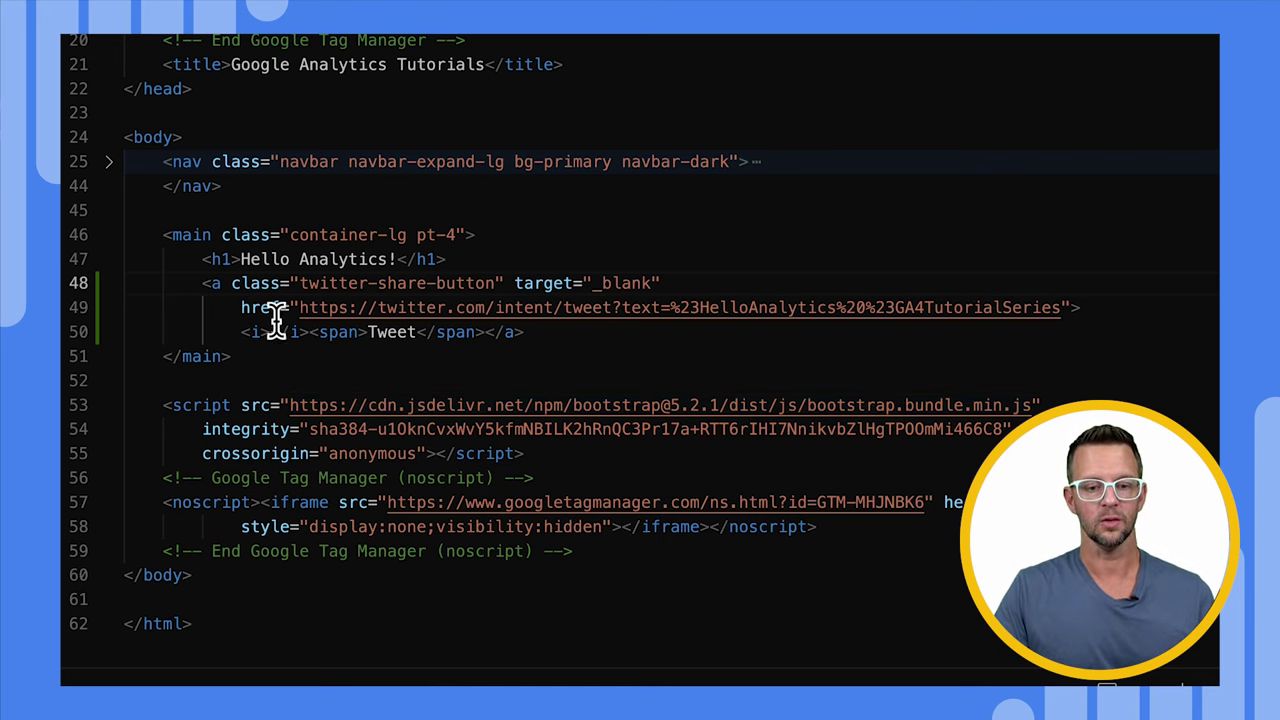
{"action": "left_click_drag", "start_coordinate": [232, 284], "coordinate": [508, 282]}
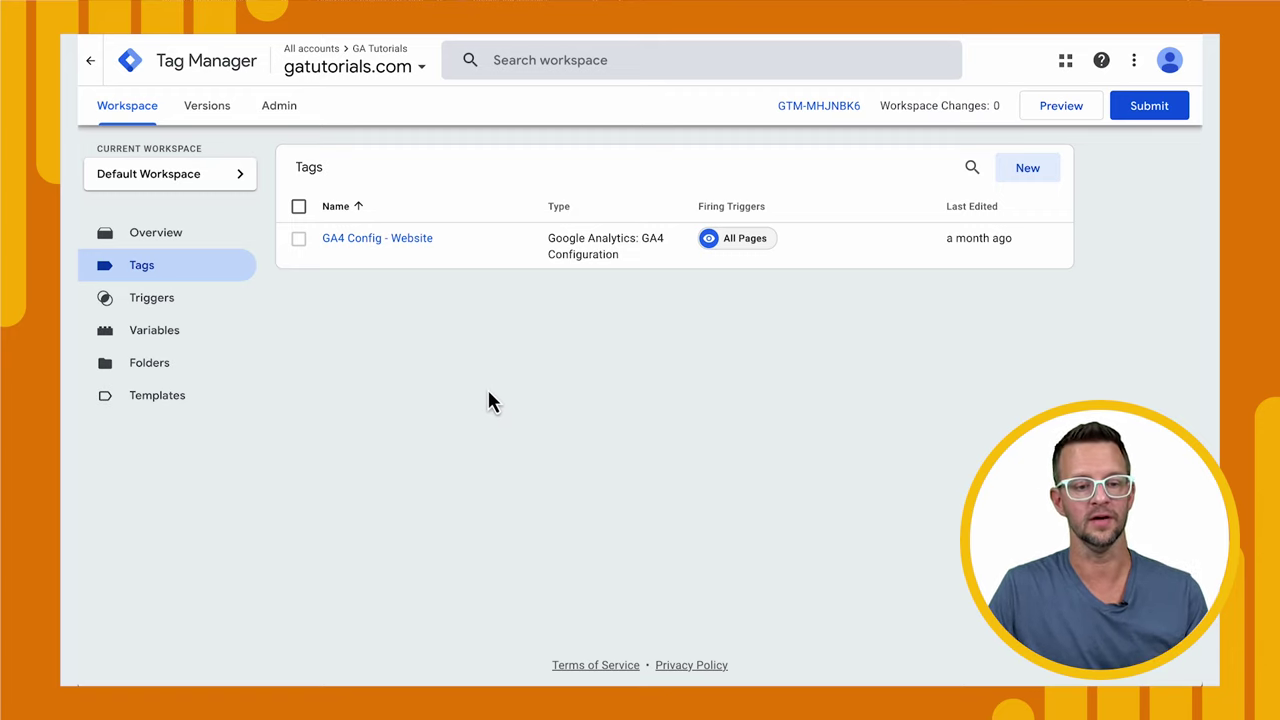
Step: Turn on the Click Classes built-in variable under Clicks in Variables
{"action": "left_click", "coordinate": [131, 337]}
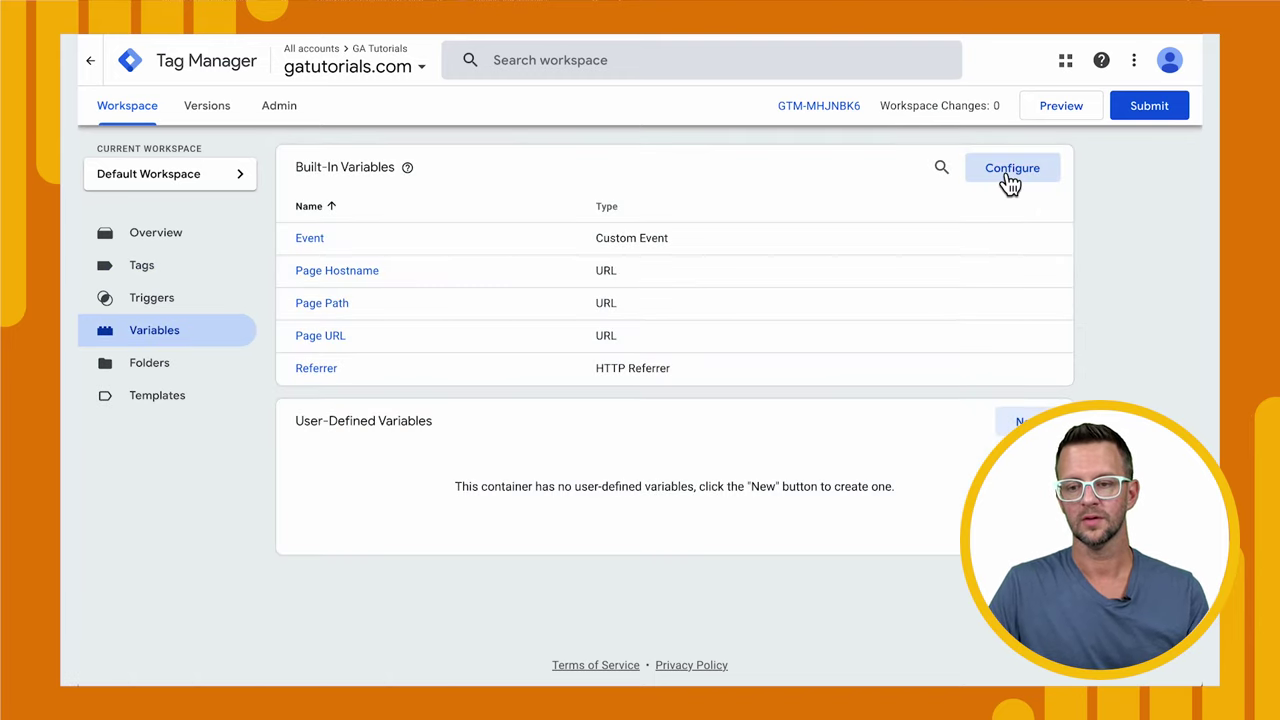
{"action": "left_click", "coordinate": [1008, 170]}
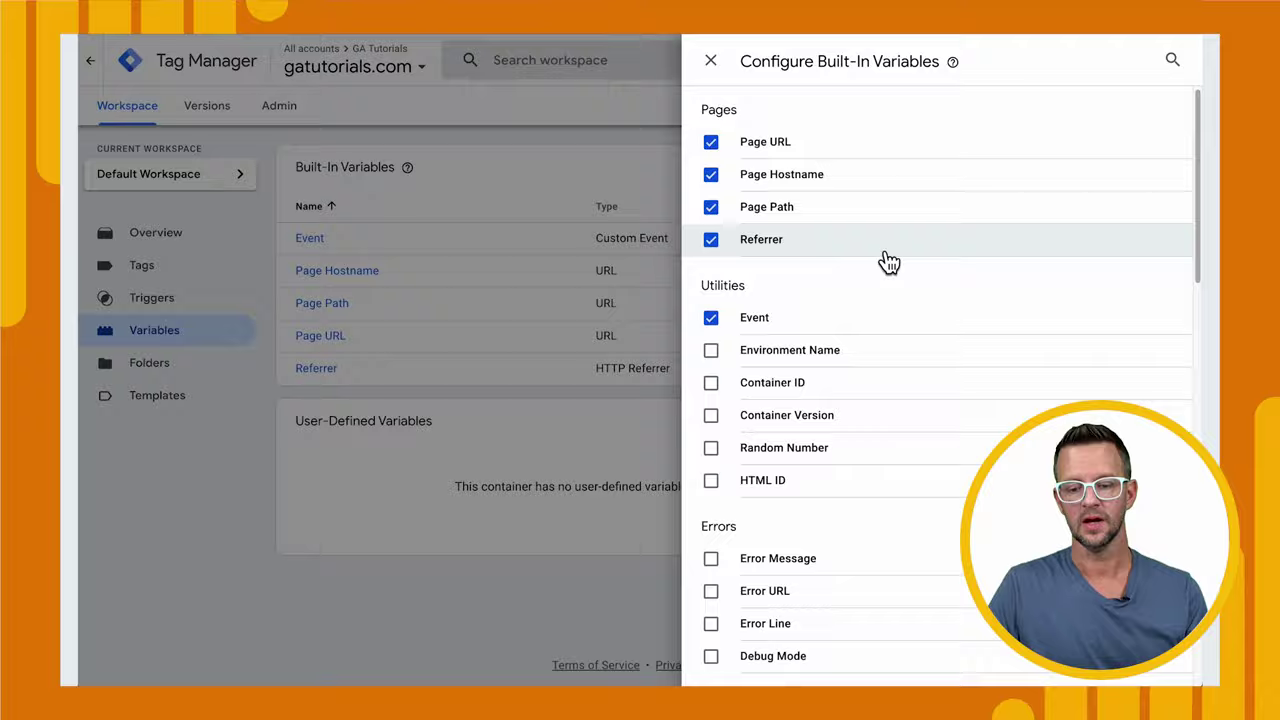
{"action": "scroll", "coordinate": [886, 262], "scroll_direction": "down", "scroll_amount": 5}
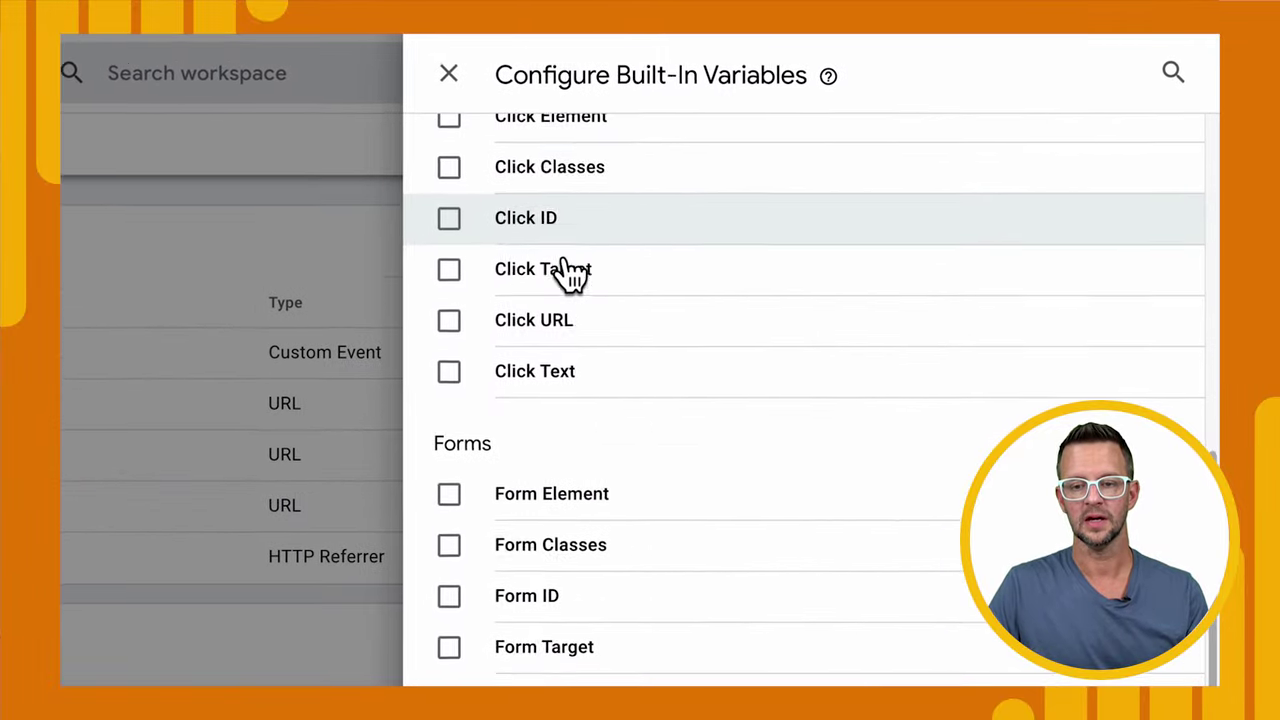
{"action": "left_click", "coordinate": [446, 170]}
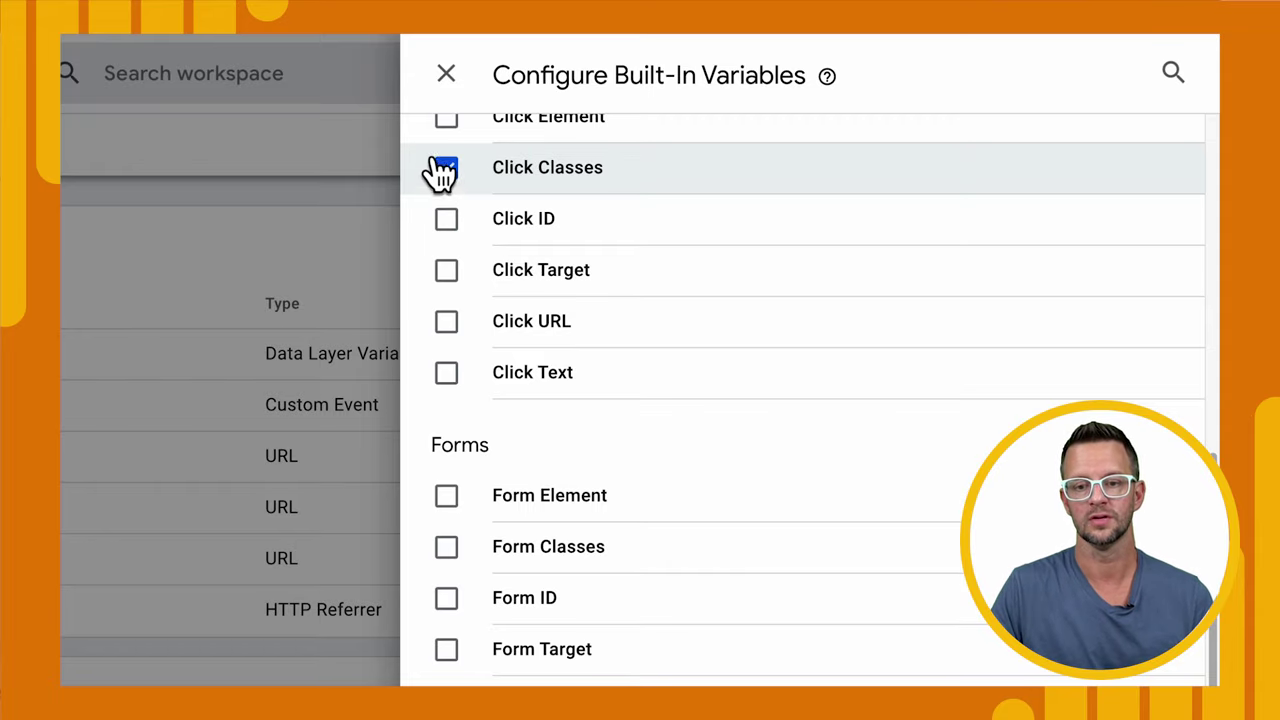
{"action": "left_click", "coordinate": [446, 80]}
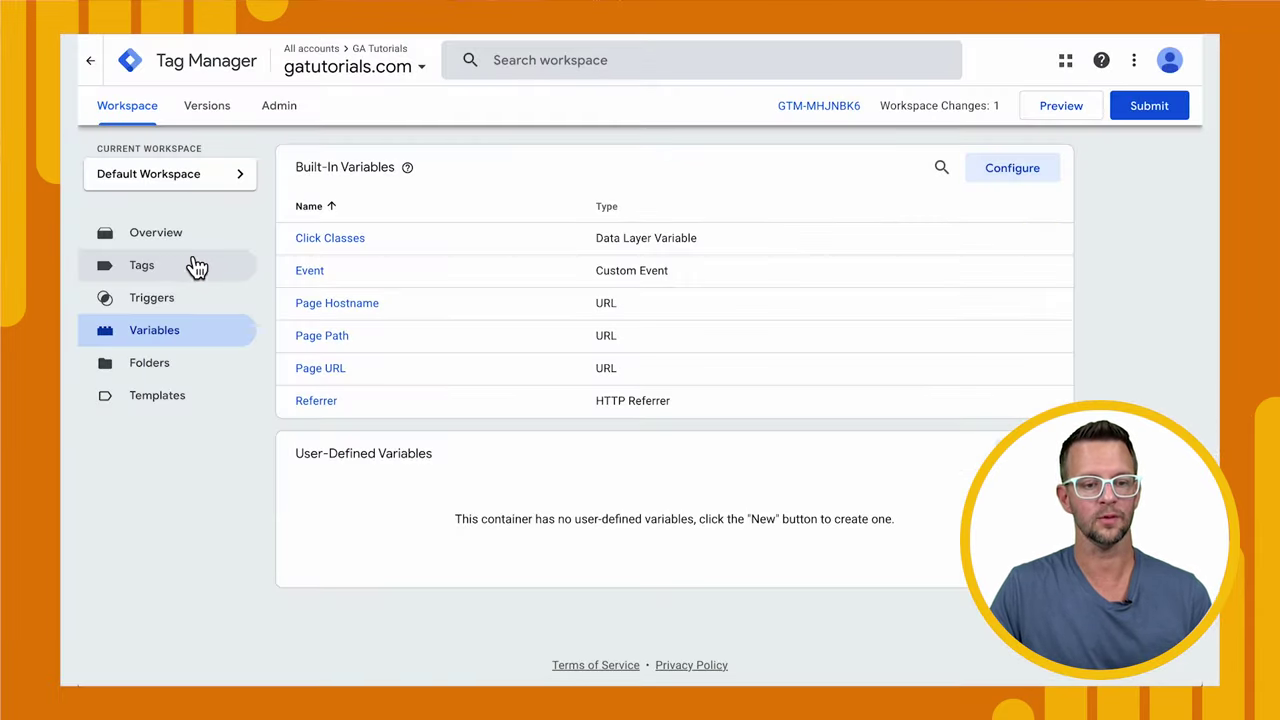
Step: Create a new Google Analytics: GA4 Event tag named 'GA4 Event - Share - Twitter'
{"action": "left_click", "coordinate": [174, 273]}
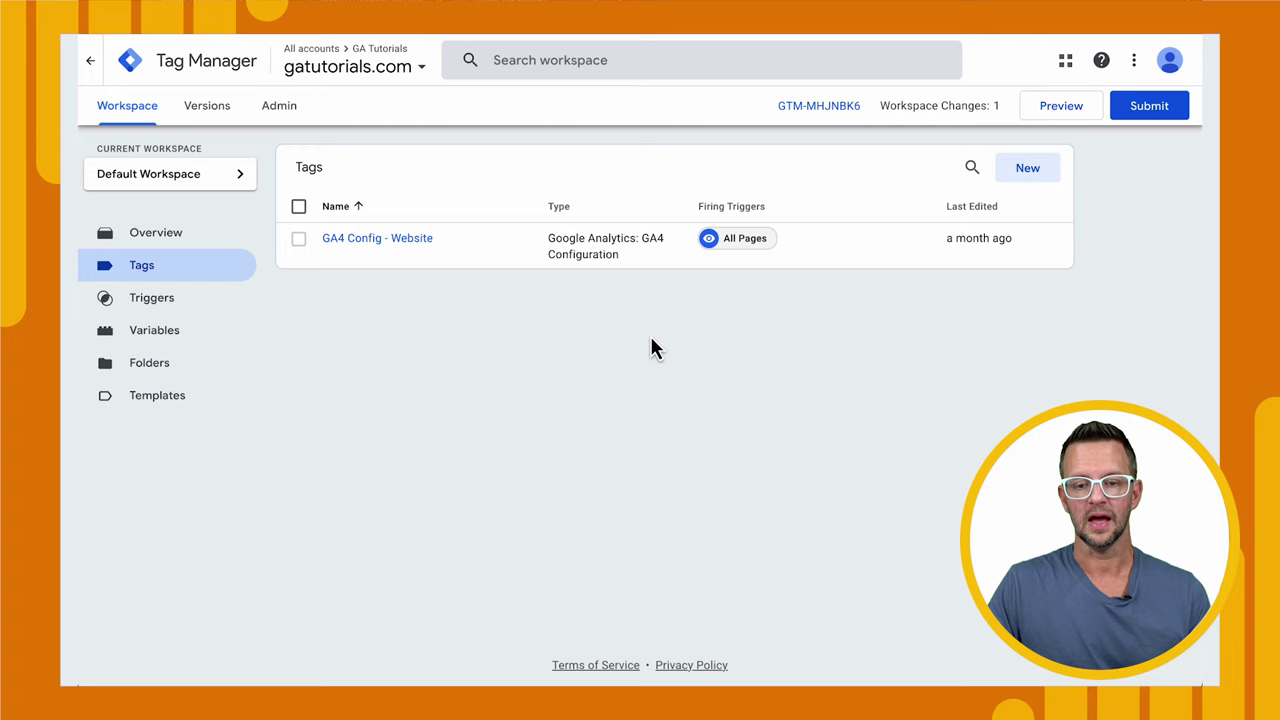
{"action": "left_click", "coordinate": [1024, 170]}
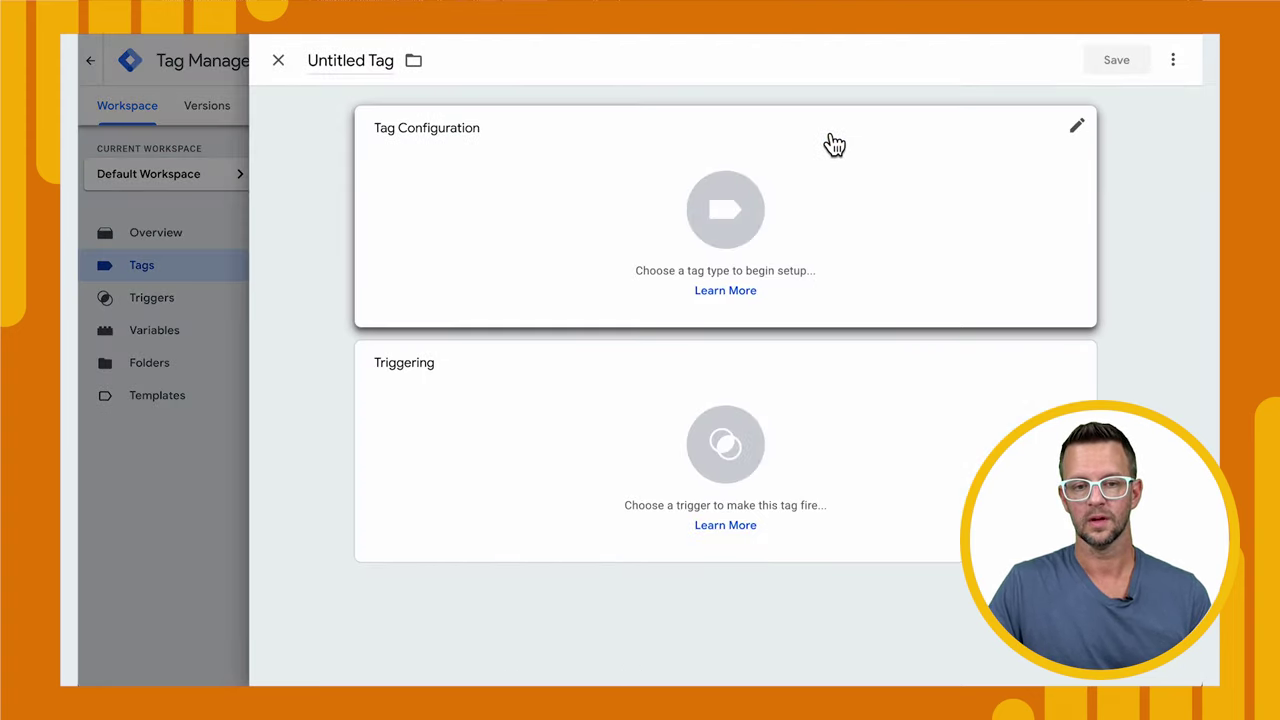
{"action": "left_click", "coordinate": [340, 60]}
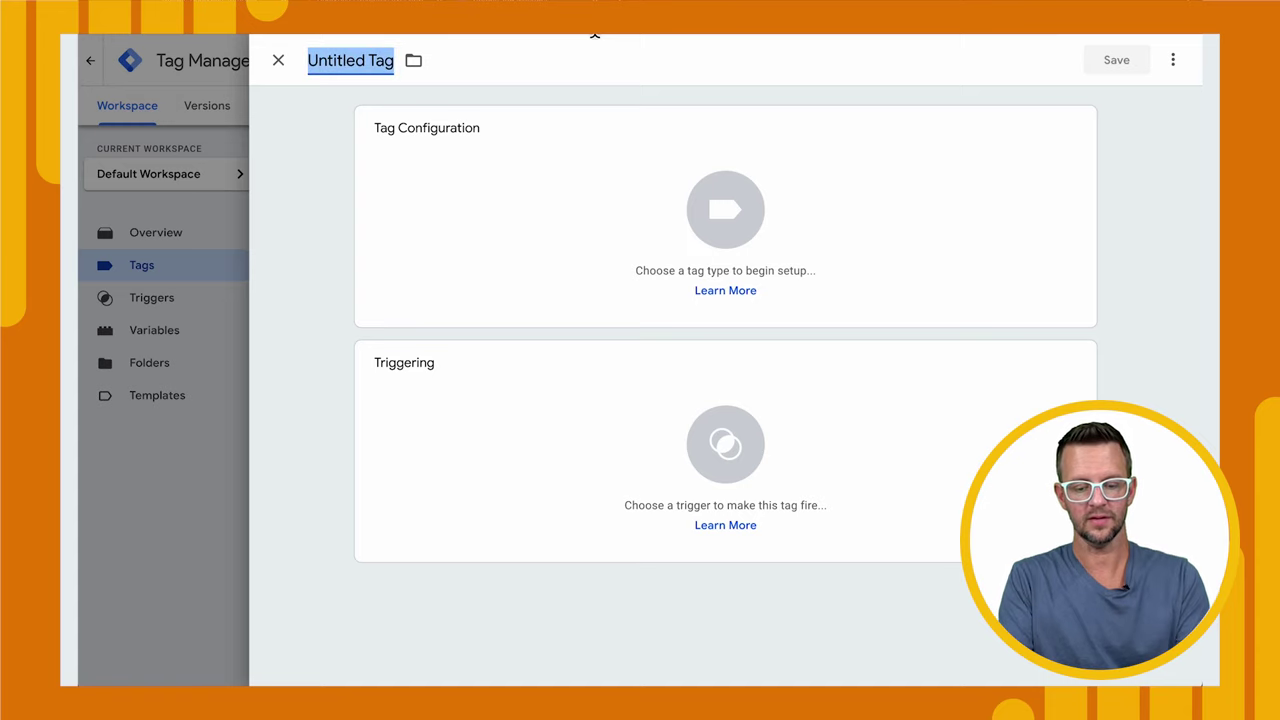
{"action": "type", "text": "GA4 Event"}
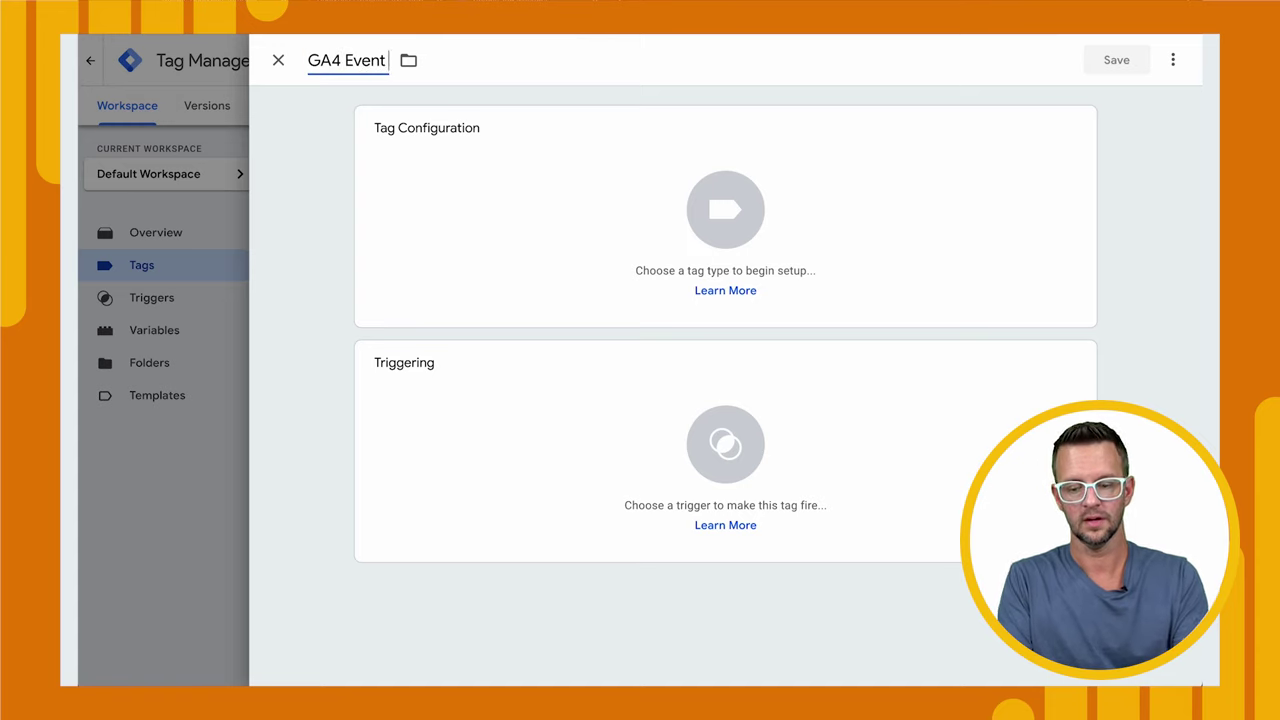
{"action": "type", "text": " - Share - Twitter"}
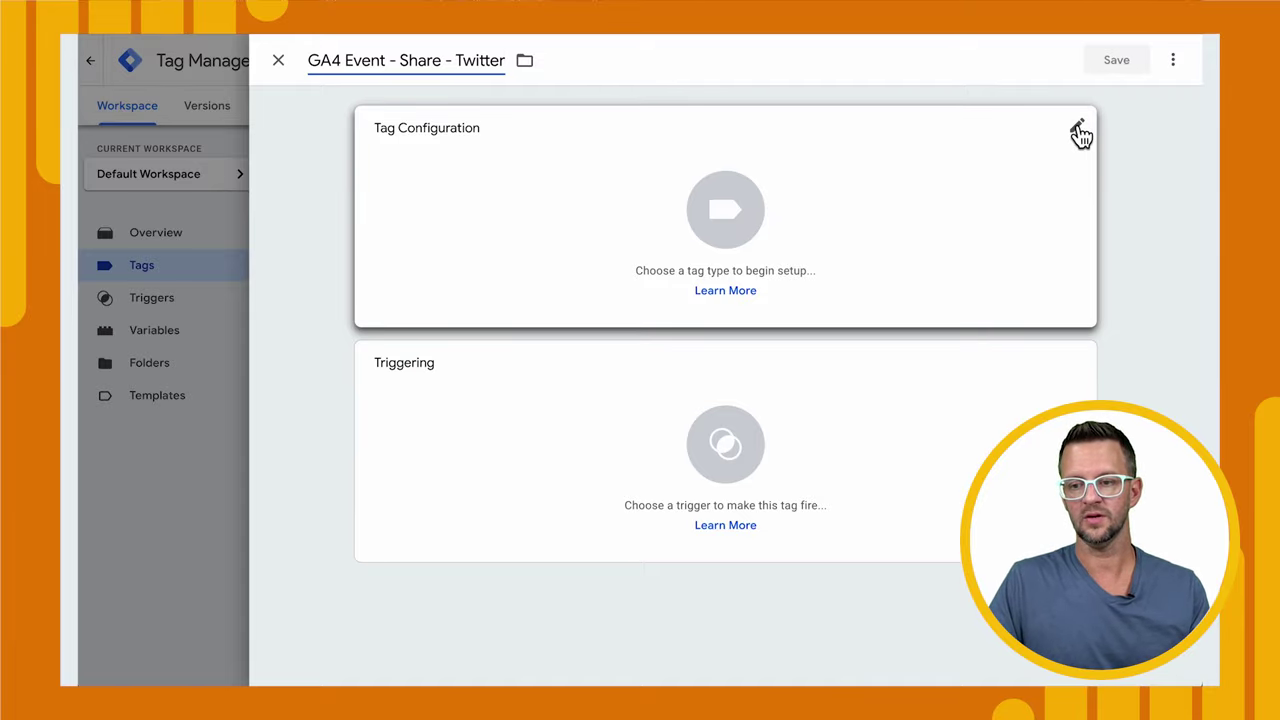
{"action": "left_click", "coordinate": [1079, 133]}
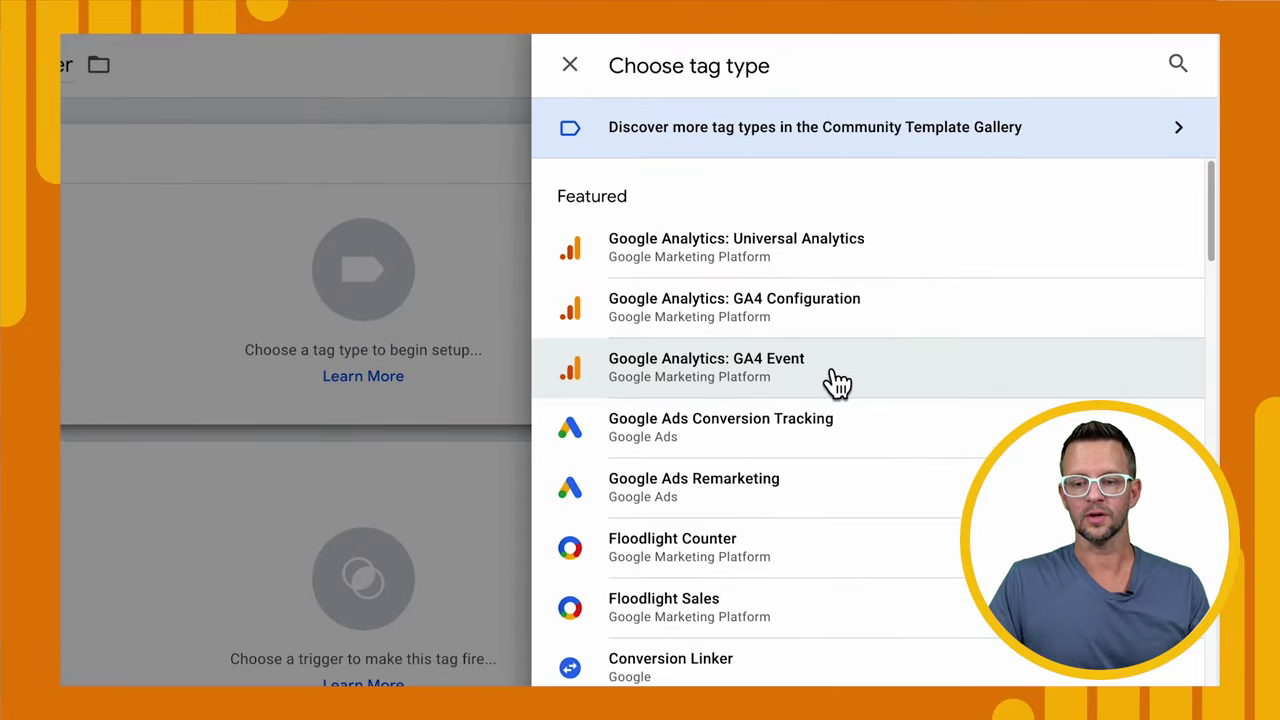
{"action": "left_click", "coordinate": [830, 373]}
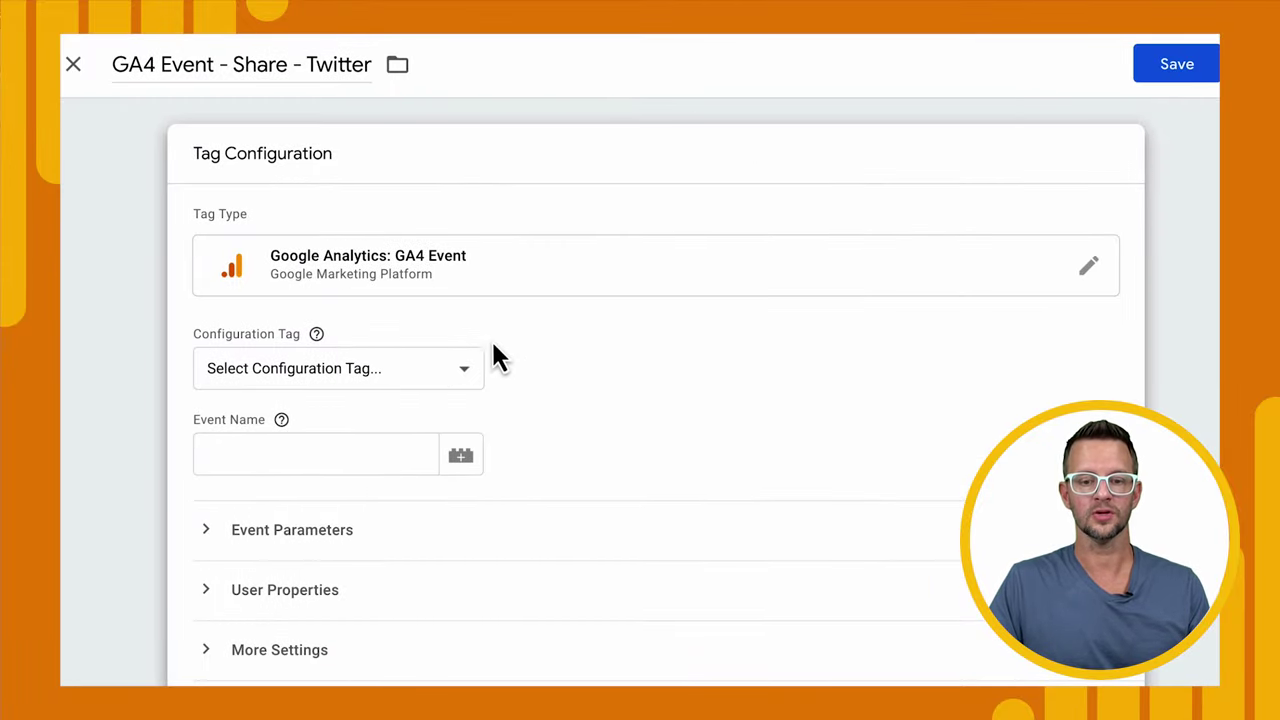
Step: Set the configuration tag to GA4 Config - Website and the event name to 'share'
{"action": "left_click", "coordinate": [467, 370]}
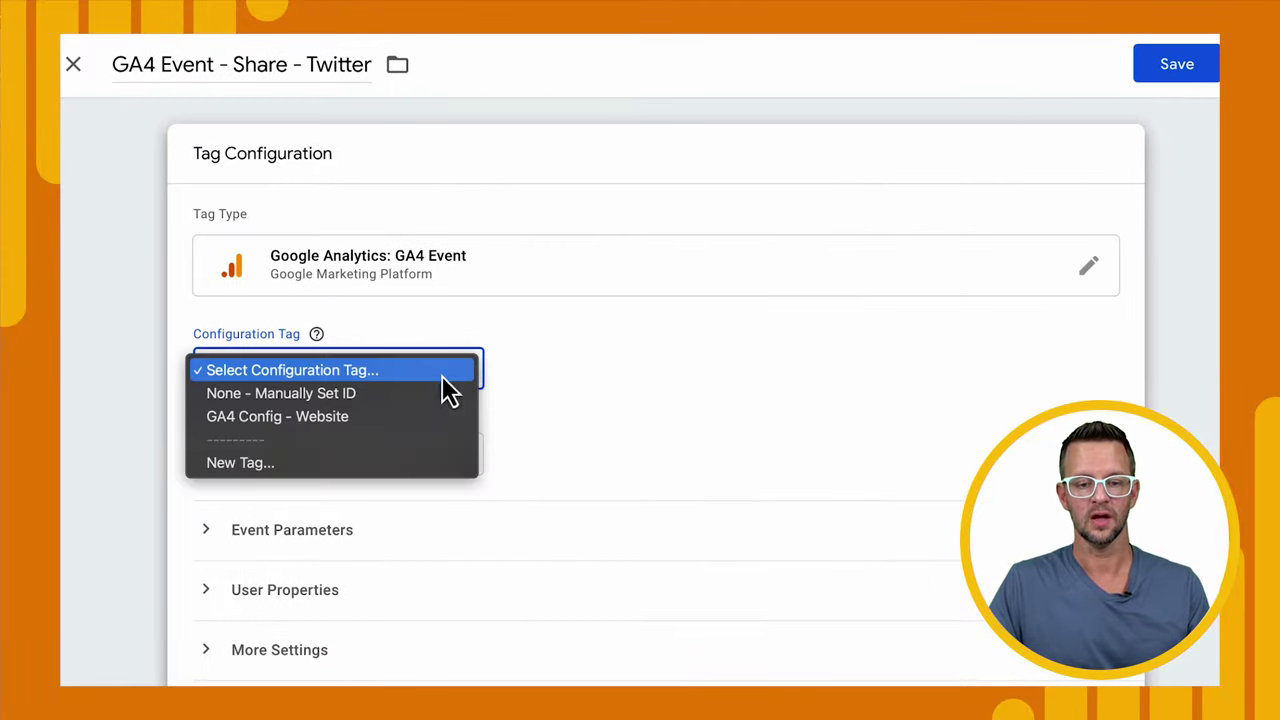
{"action": "left_click", "coordinate": [356, 420]}
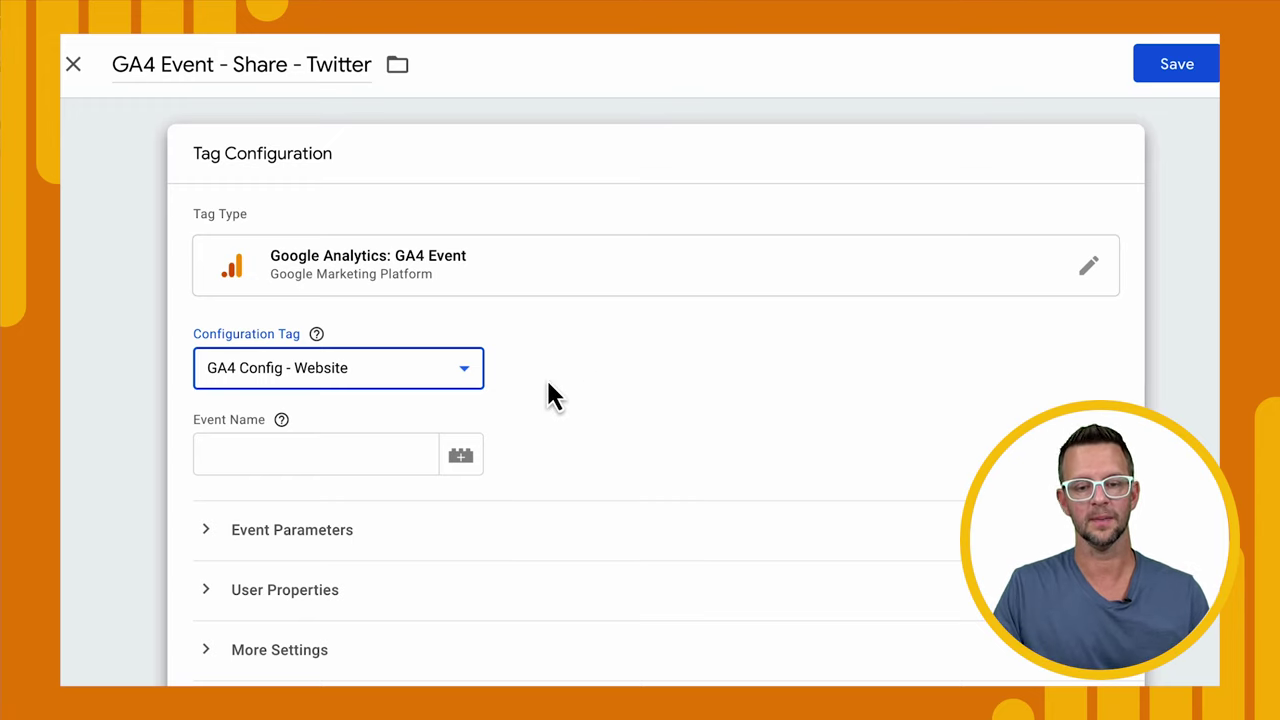
{"action": "left_click", "coordinate": [341, 456]}
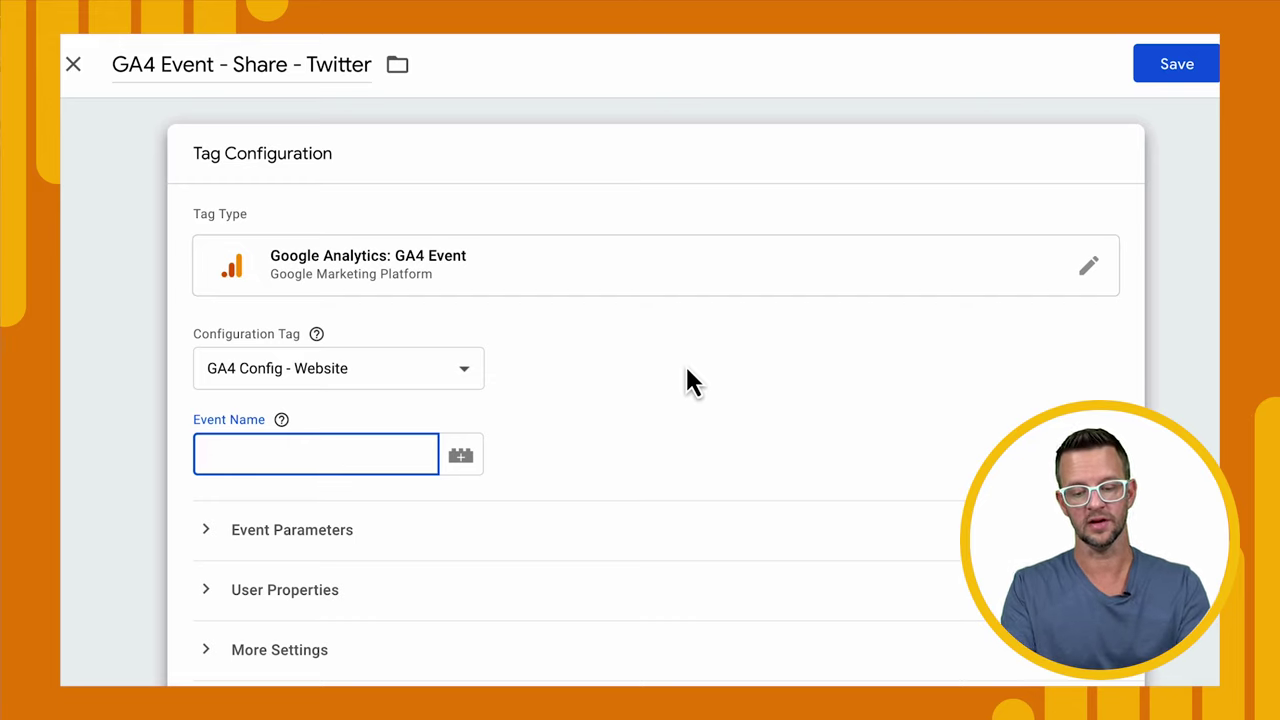
{"action": "type", "text": "share"}
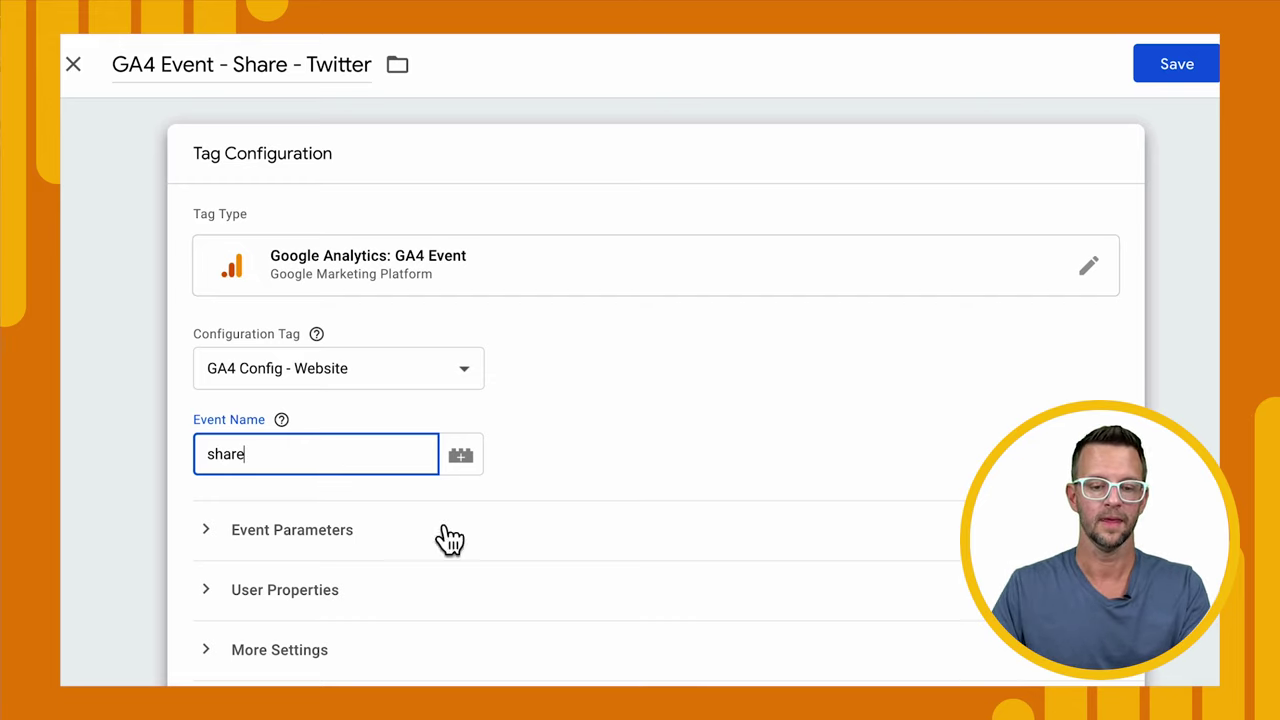
Step: Add an event parameter 'method' with value 'Twitter'
{"action": "left_click", "coordinate": [232, 531]}
{"action": "scroll", "coordinate": [631, 458], "scroll_direction": "down", "scroll_amount": 1}
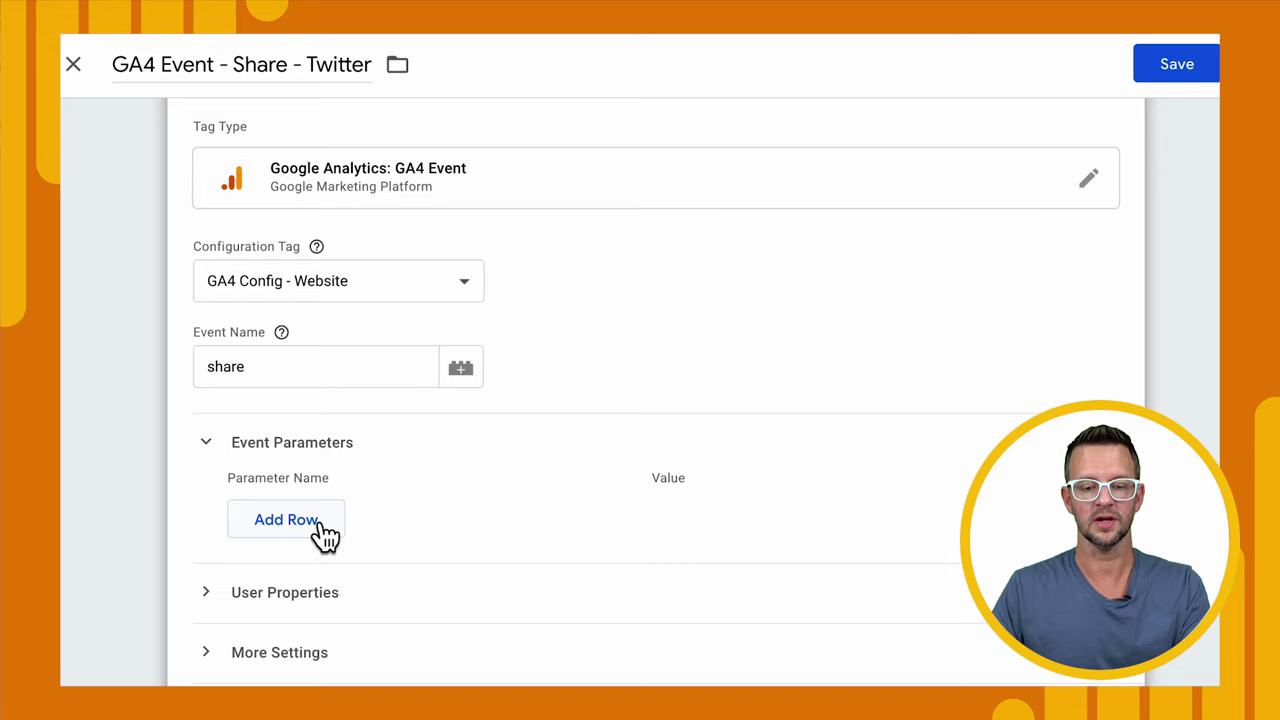
{"action": "left_click", "coordinate": [326, 532]}
{"action": "left_click", "coordinate": [318, 505]}
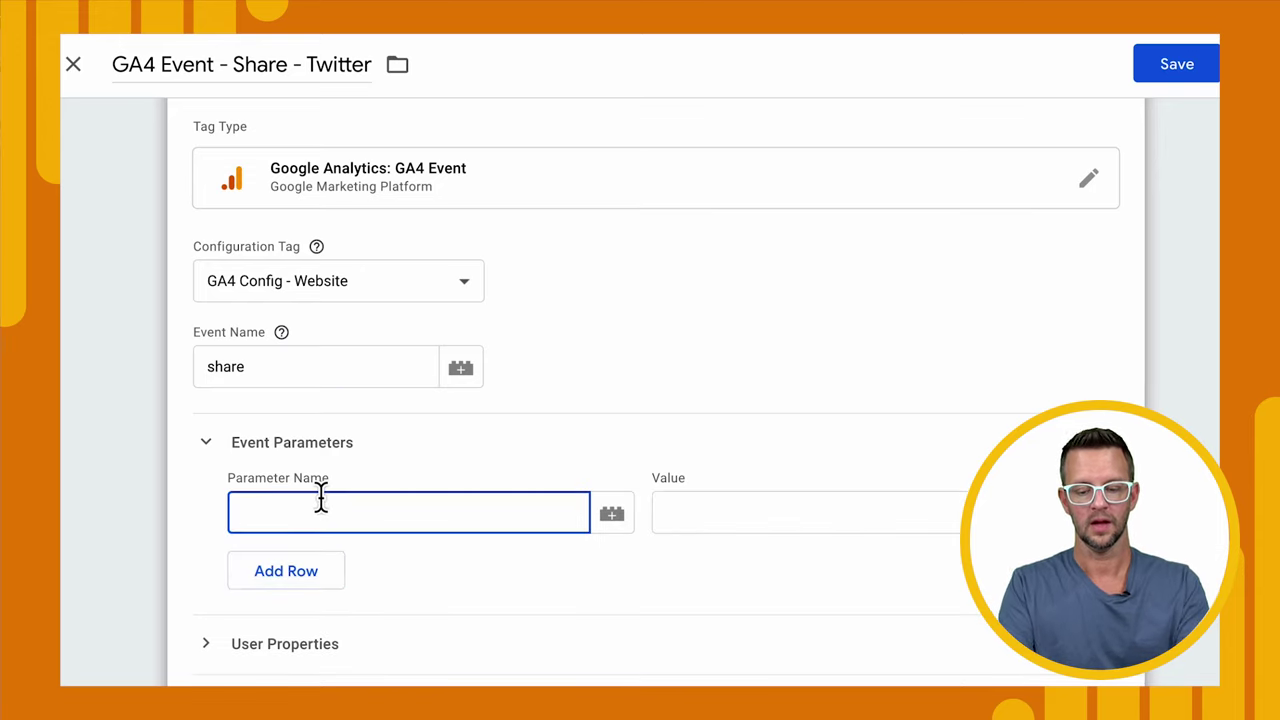
{"action": "type", "text": "method"}
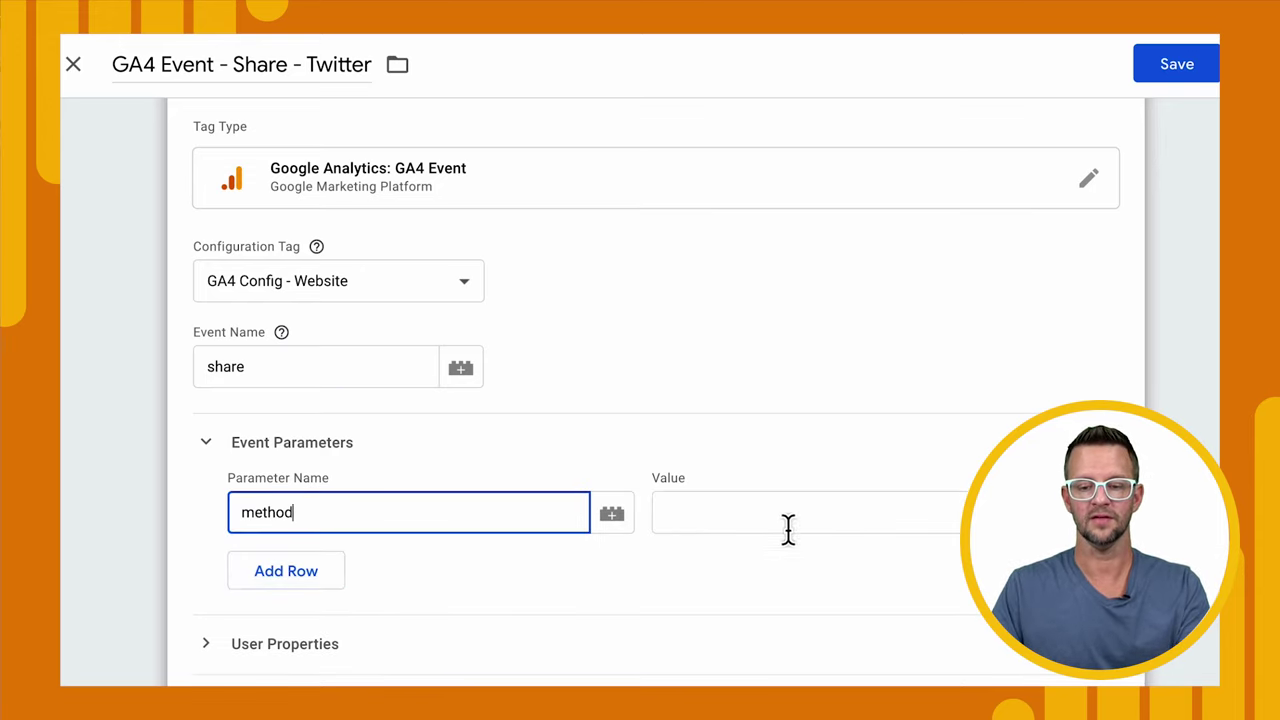
{"action": "left_click", "coordinate": [788, 530]}
{"action": "type", "text": "Twitter"}
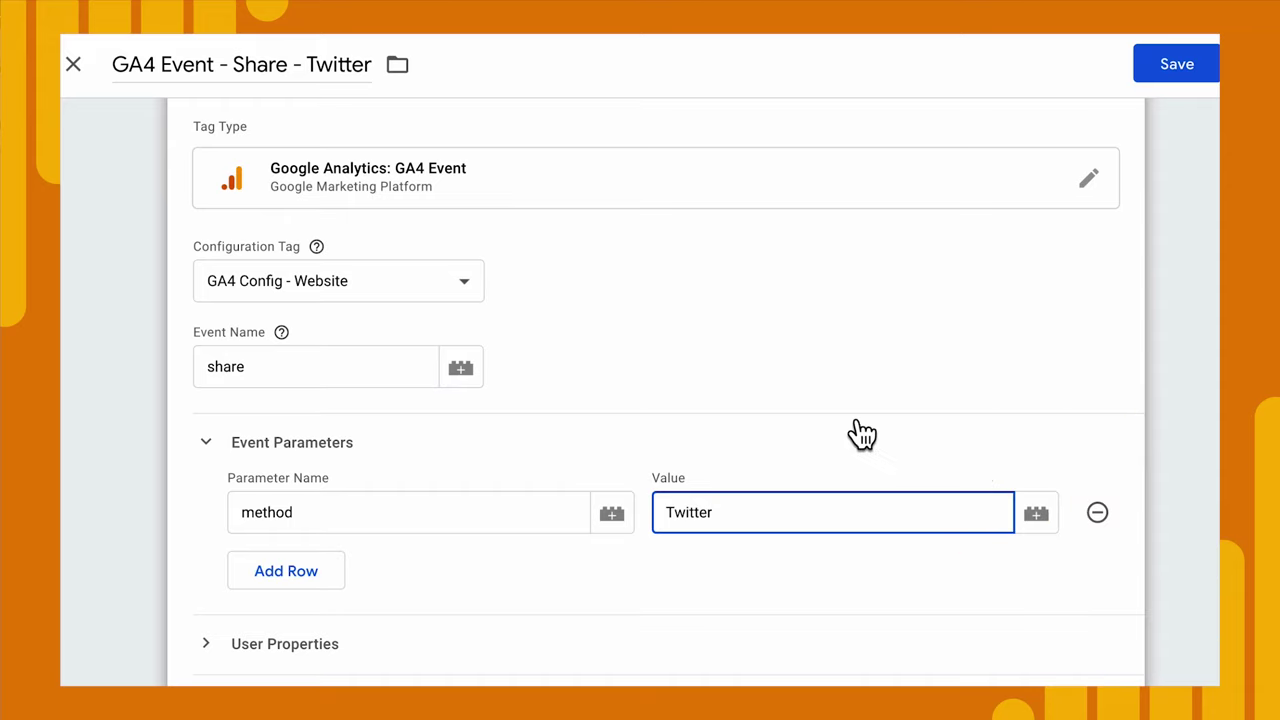
{"action": "scroll", "coordinate": [862, 433], "scroll_direction": "down", "scroll_amount": 3}
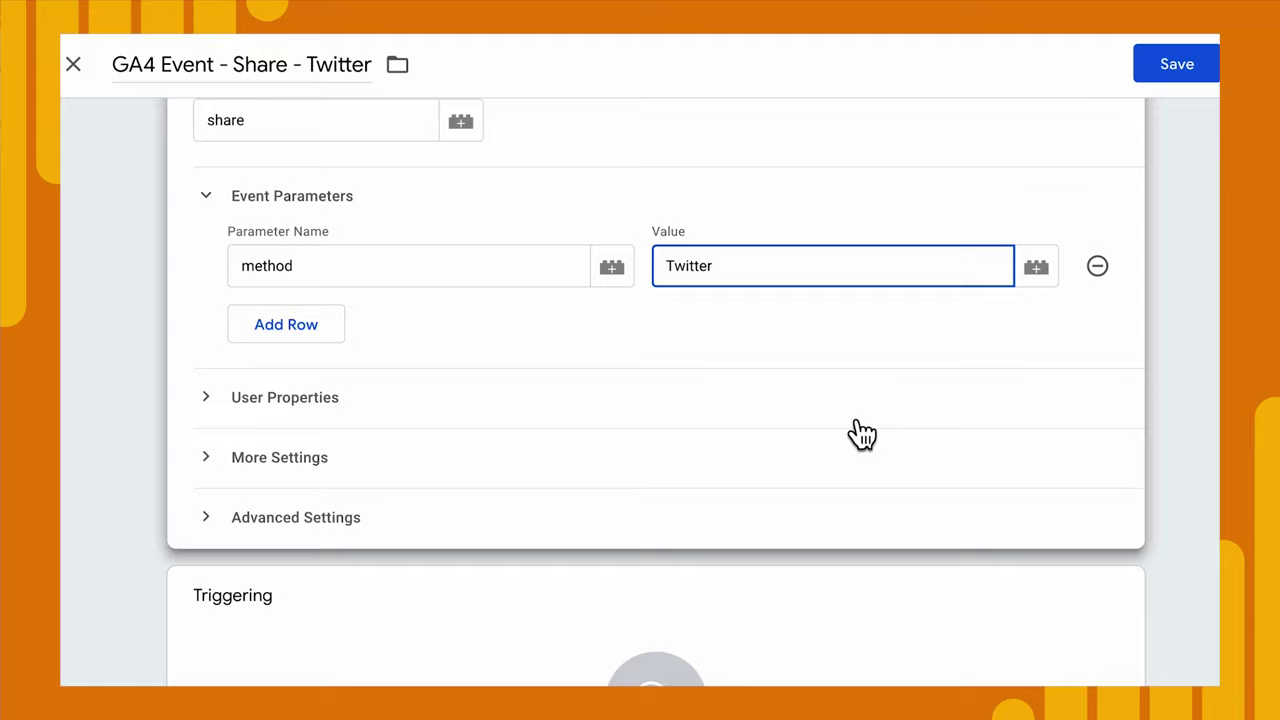
{"action": "mouse_move", "coordinate": [886, 586]}
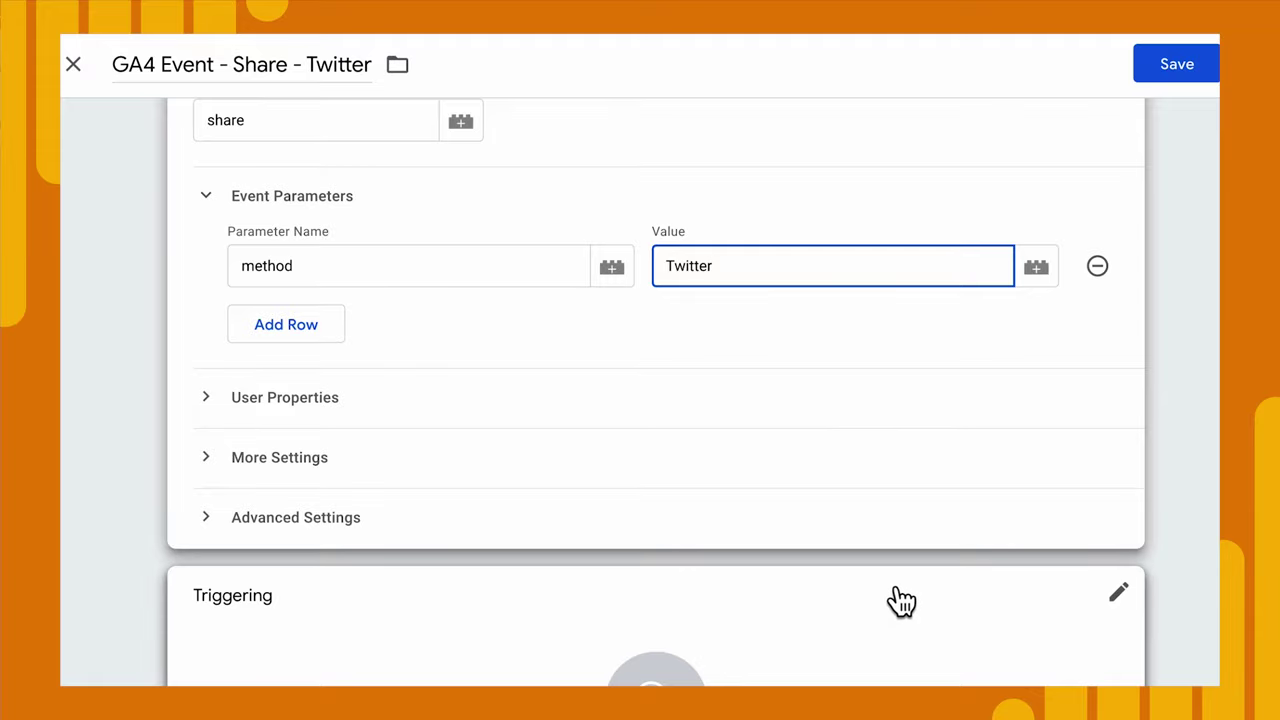
Step: Create a new trigger for the tag named 'click - Twitter Share'
{"action": "left_click", "coordinate": [1118, 598]}
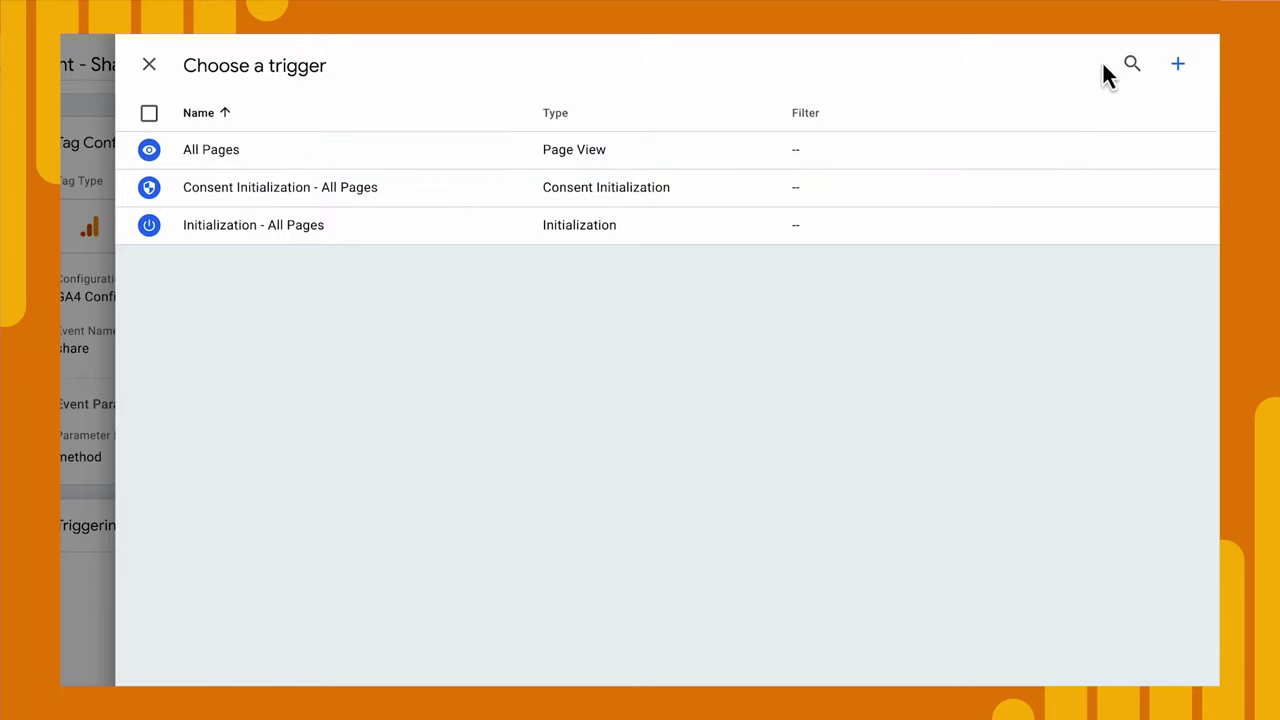
{"action": "left_click", "coordinate": [1177, 64]}
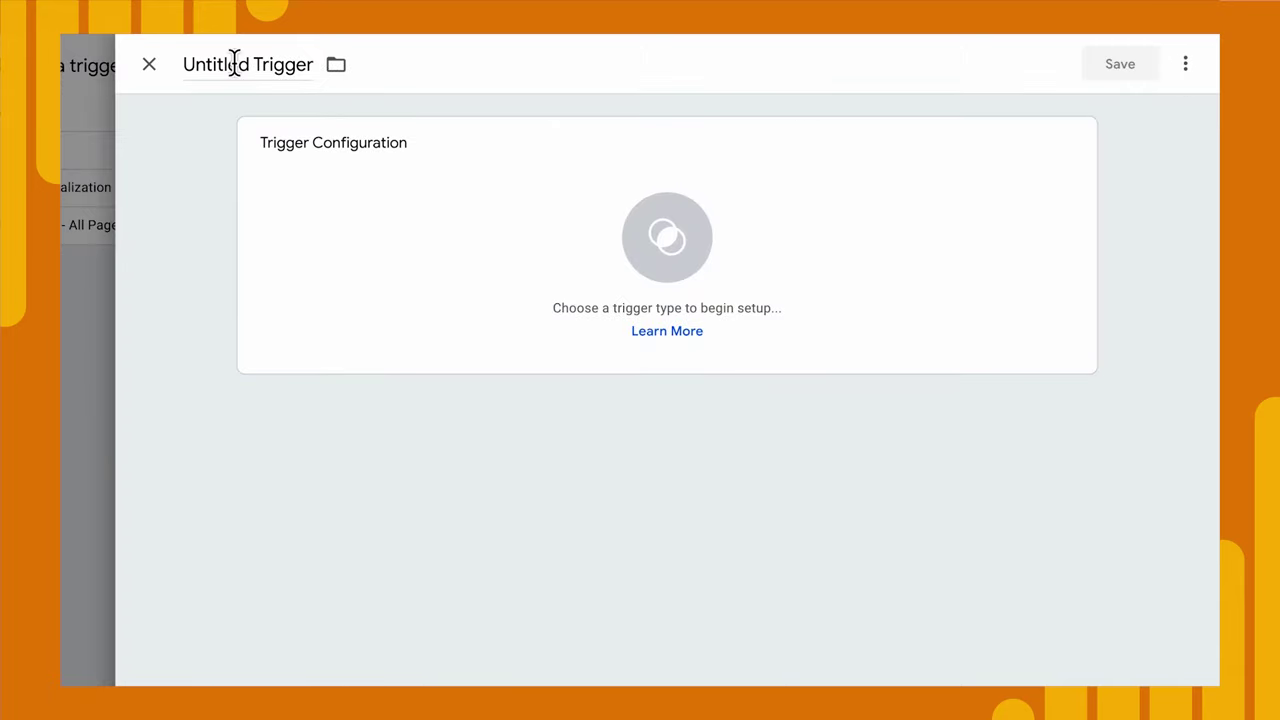
{"action": "left_click", "coordinate": [249, 64]}
{"action": "key", "text": "ctrl+a"}
{"action": "type", "text": "cl"}
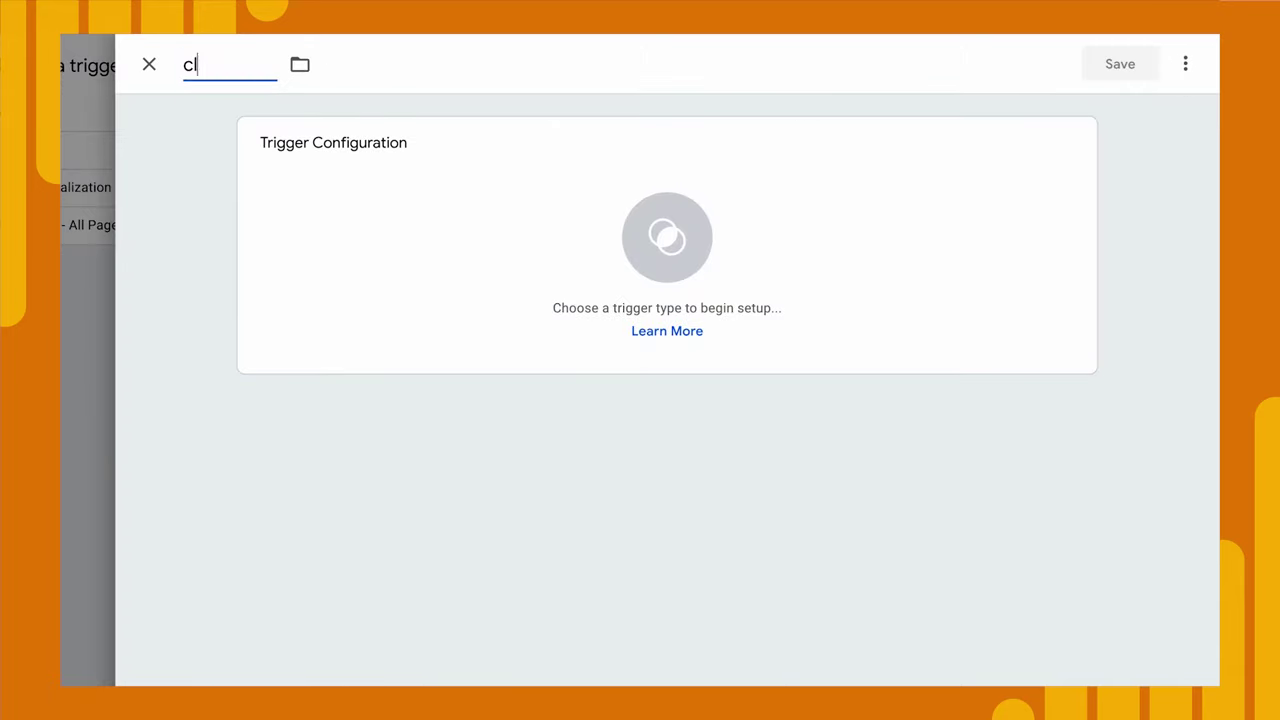
{"action": "type", "text": "ick - Twitter Share"}
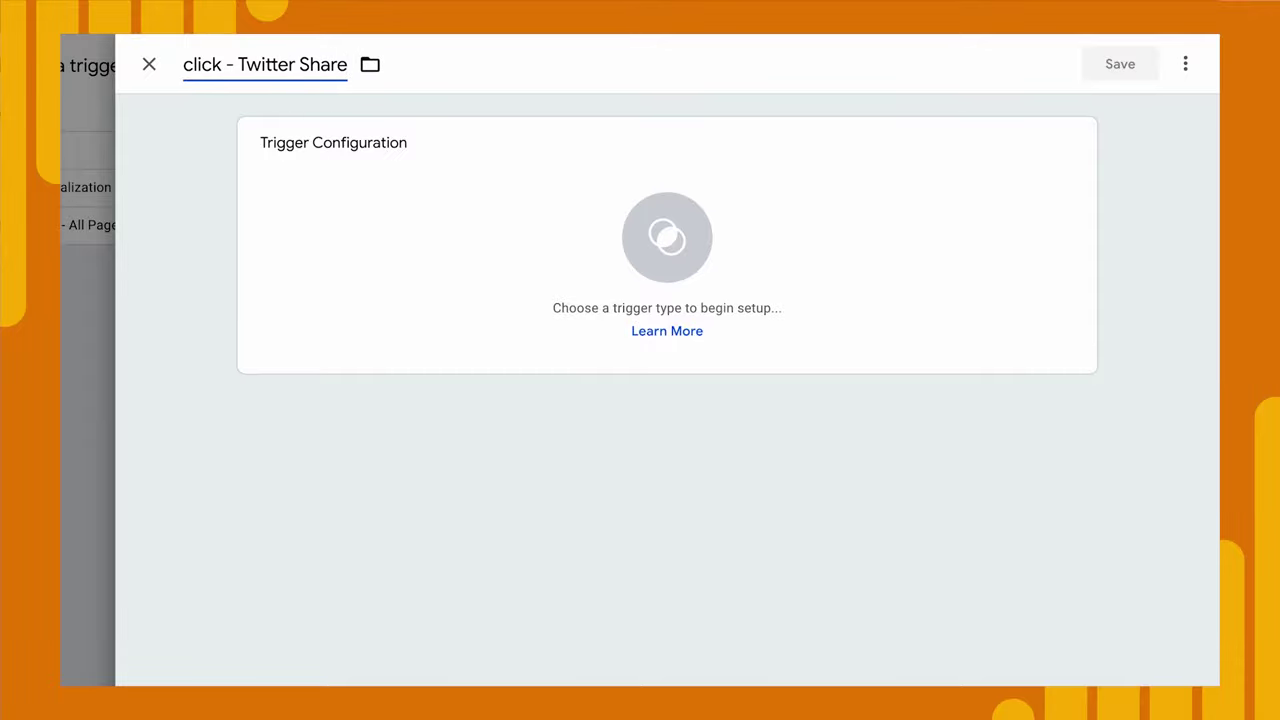
Step: Make it a Just Links trigger on Some Link Clicks where Click Classes contains twitter-share-button, and save
{"action": "left_click", "coordinate": [1074, 143]}
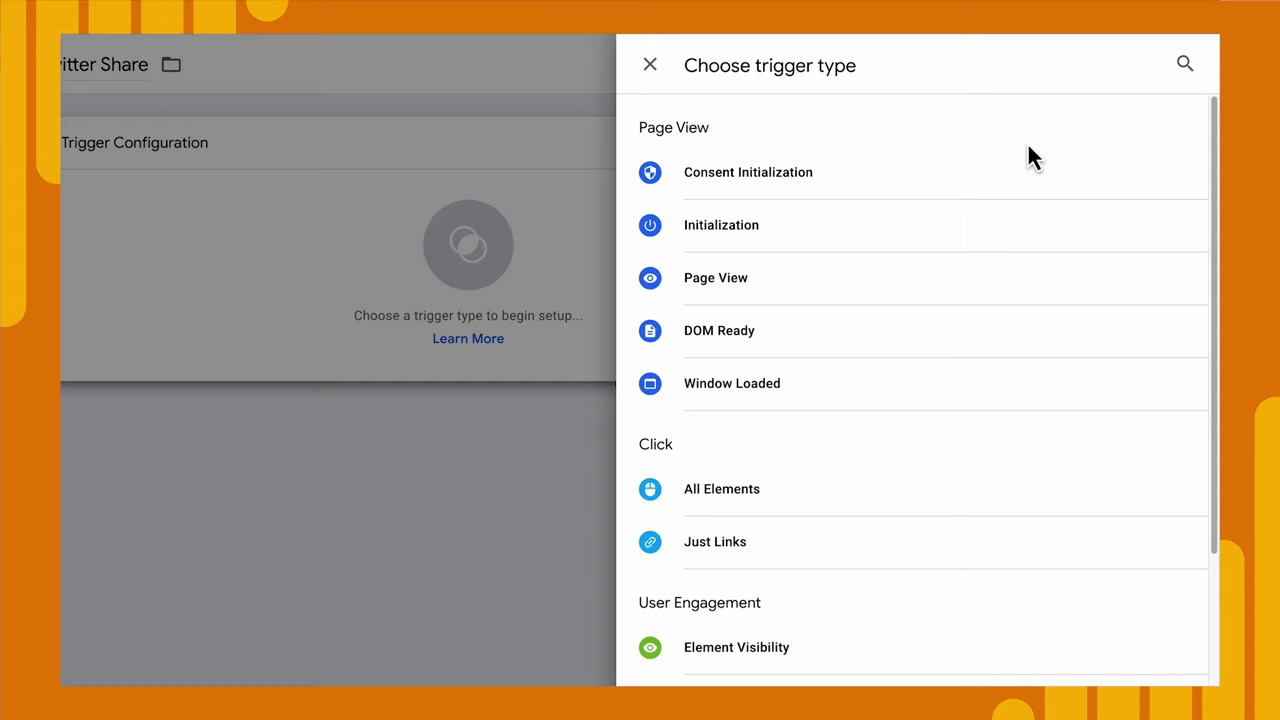
{"action": "scroll", "coordinate": [866, 287], "scroll_direction": "down", "scroll_amount": 2}
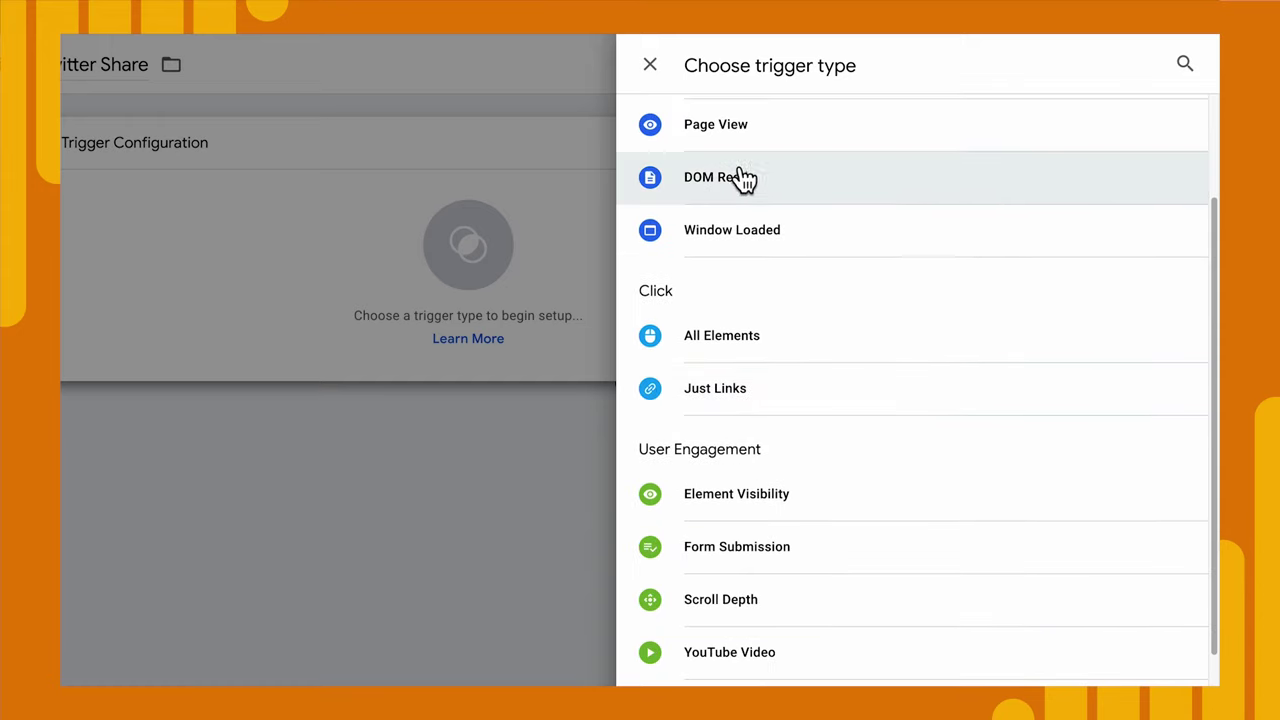
{"action": "left_click", "coordinate": [704, 390]}
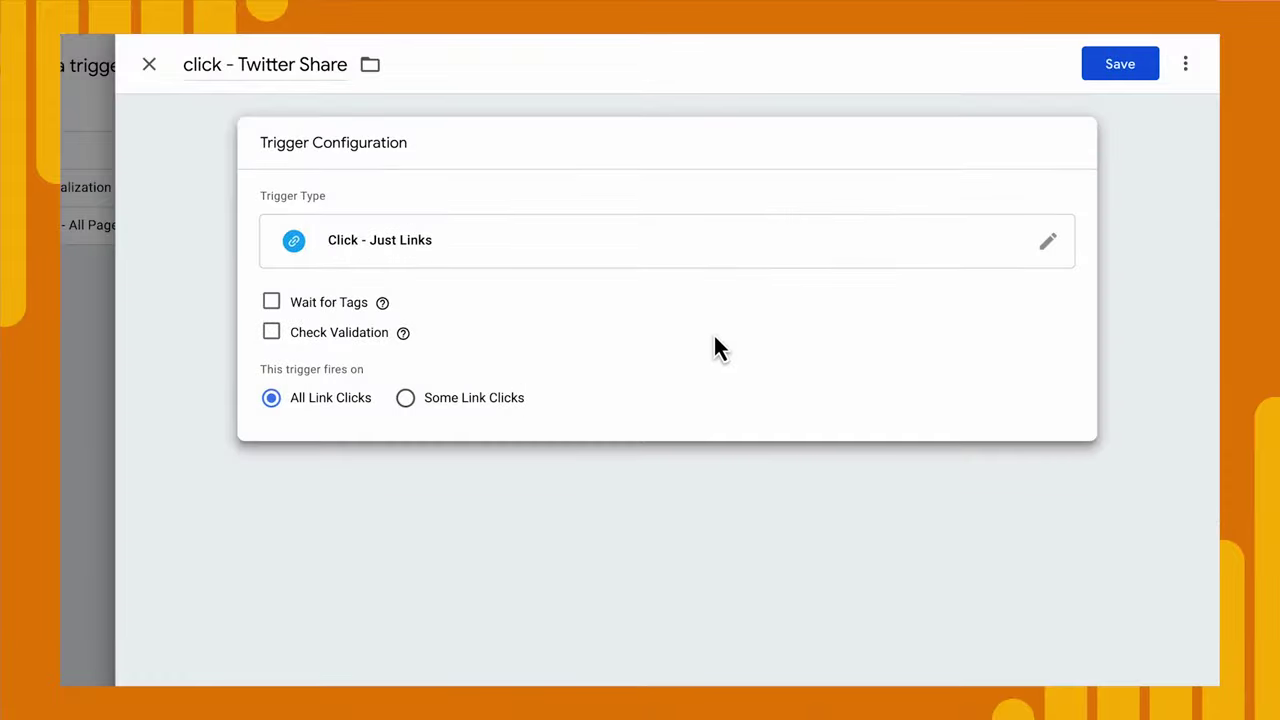
{"action": "left_click", "coordinate": [406, 400]}
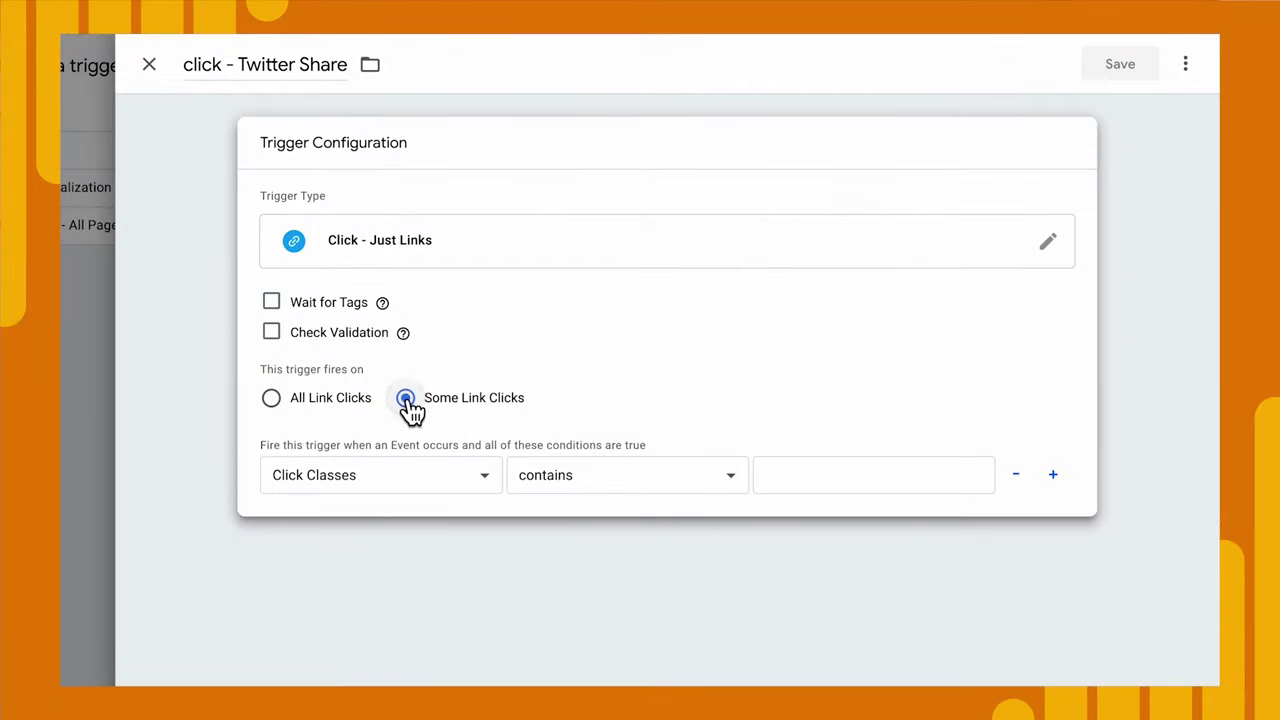
{"action": "left_click", "coordinate": [447, 487]}
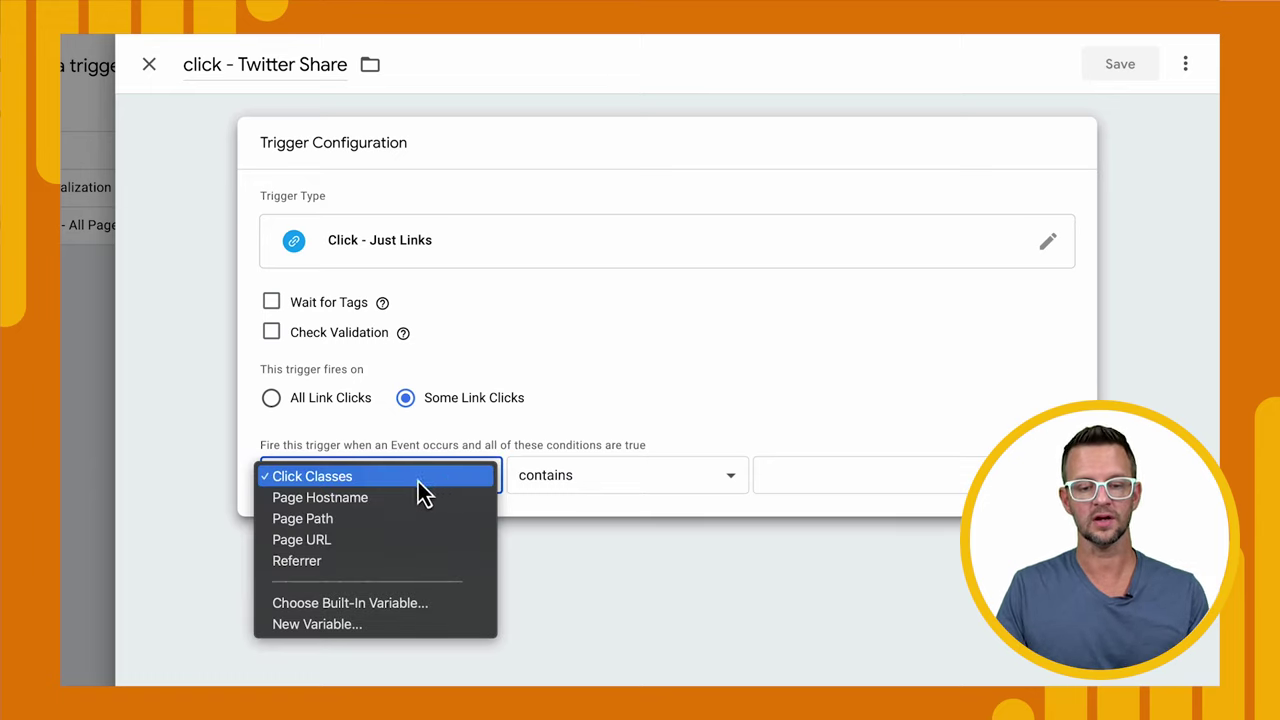
{"action": "left_click", "coordinate": [372, 485]}
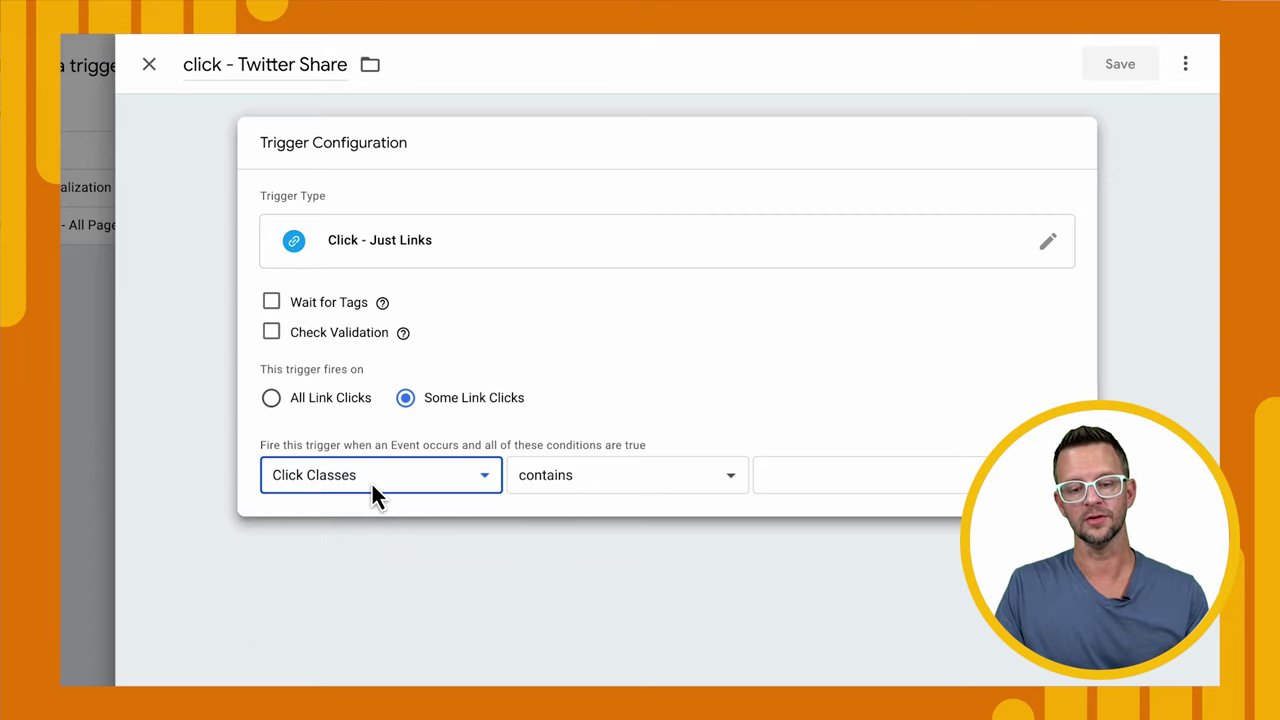
{"action": "left_click", "coordinate": [794, 474]}
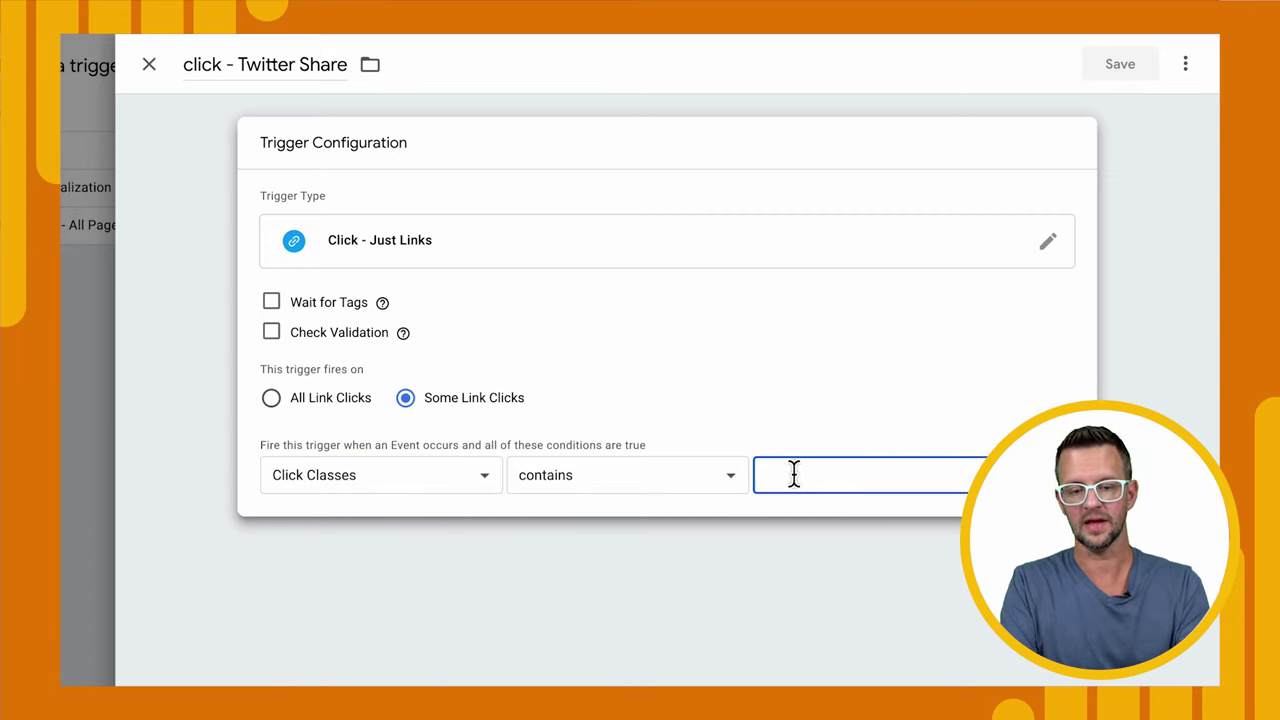
{"action": "type", "text": "twitter-share"}
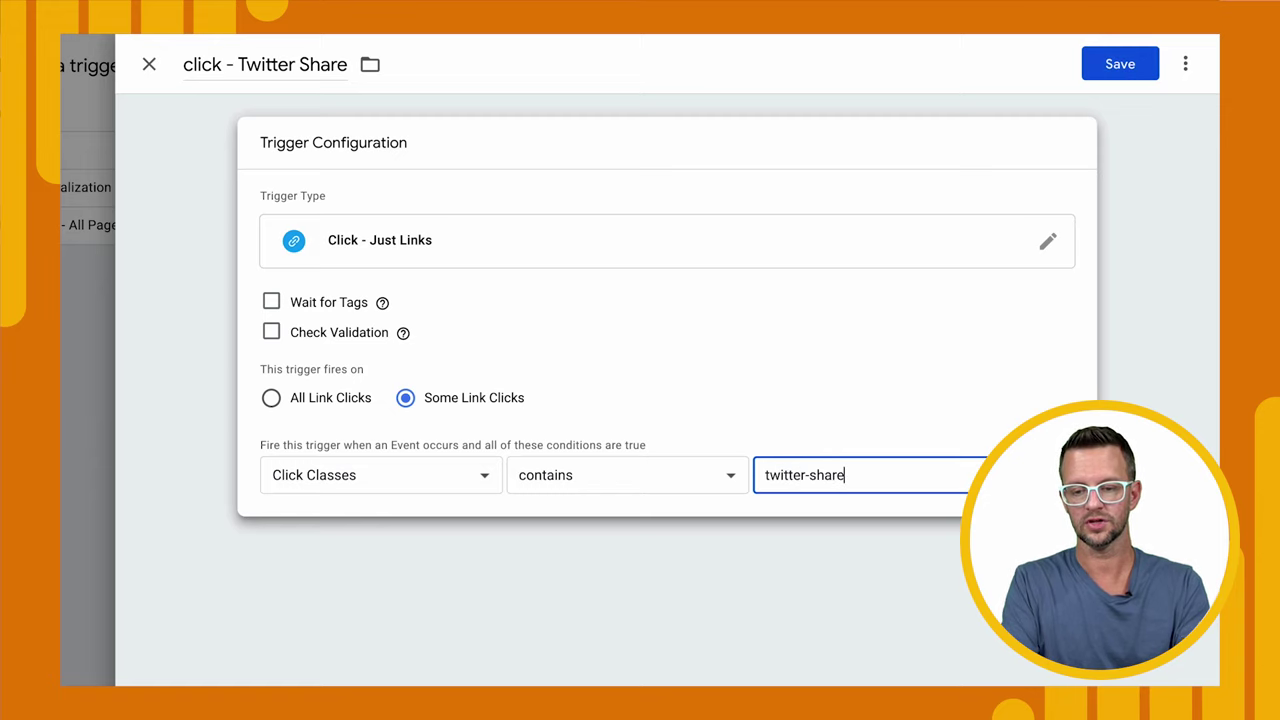
{"action": "type", "text": "-button"}
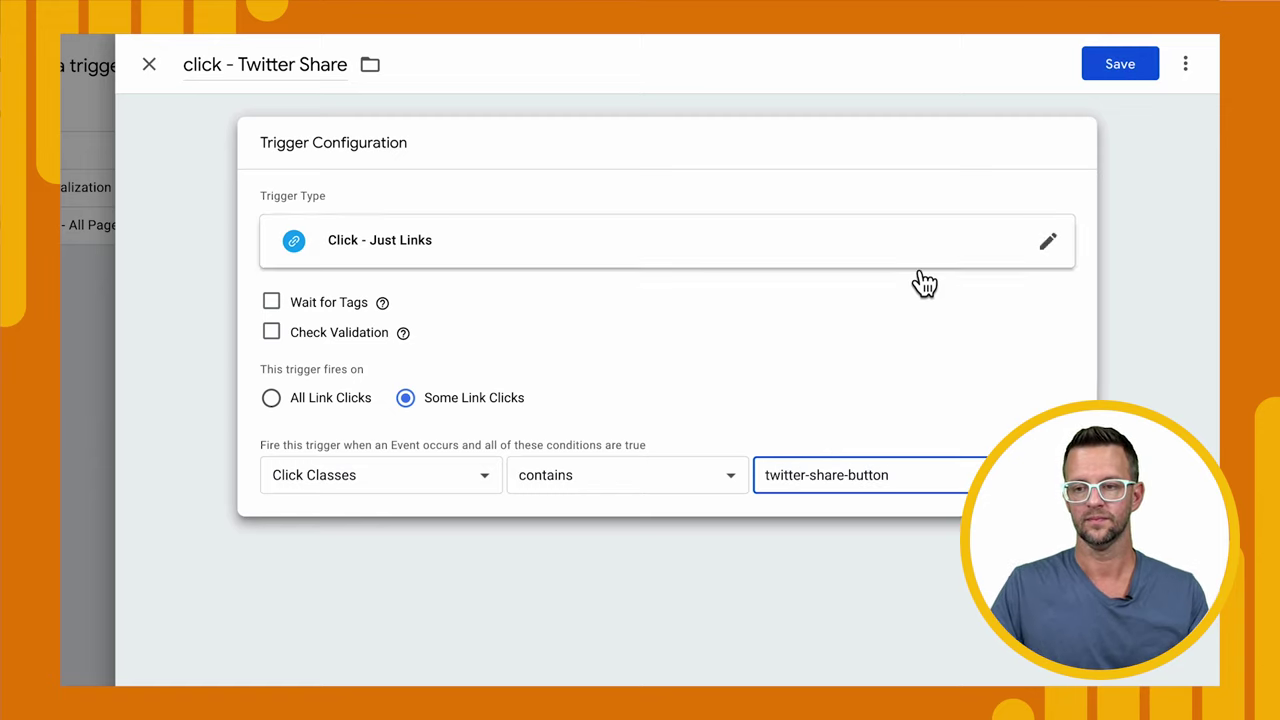
{"action": "left_click", "coordinate": [1110, 67]}
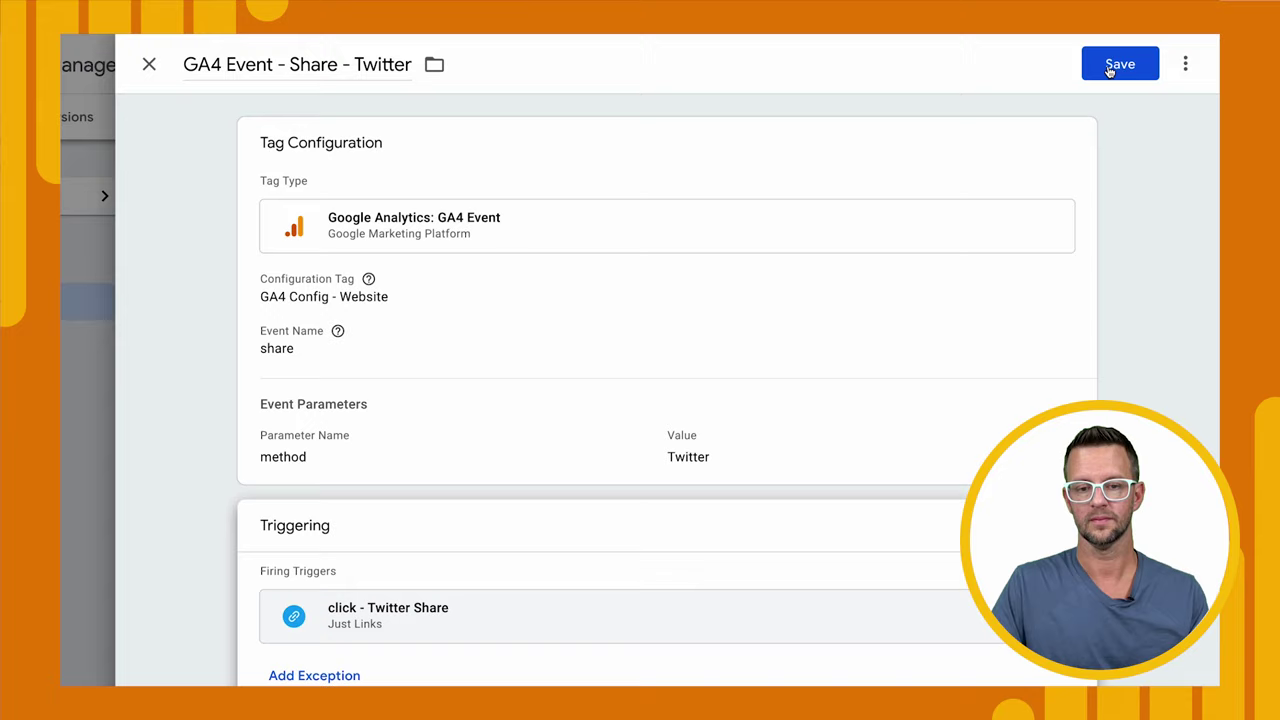
Step: Save the GA4 Event - Share - Twitter tag and launch Preview mode
{"action": "left_click", "coordinate": [1108, 67]}
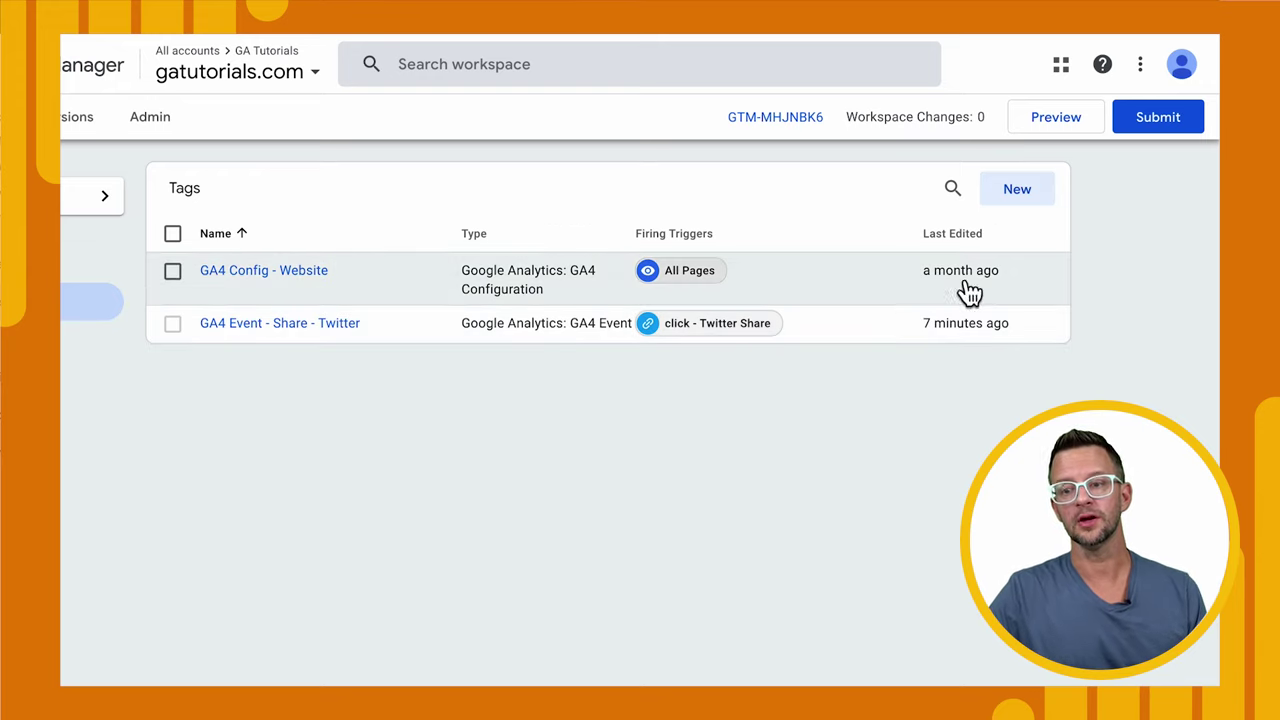
{"action": "left_click", "coordinate": [1045, 131]}
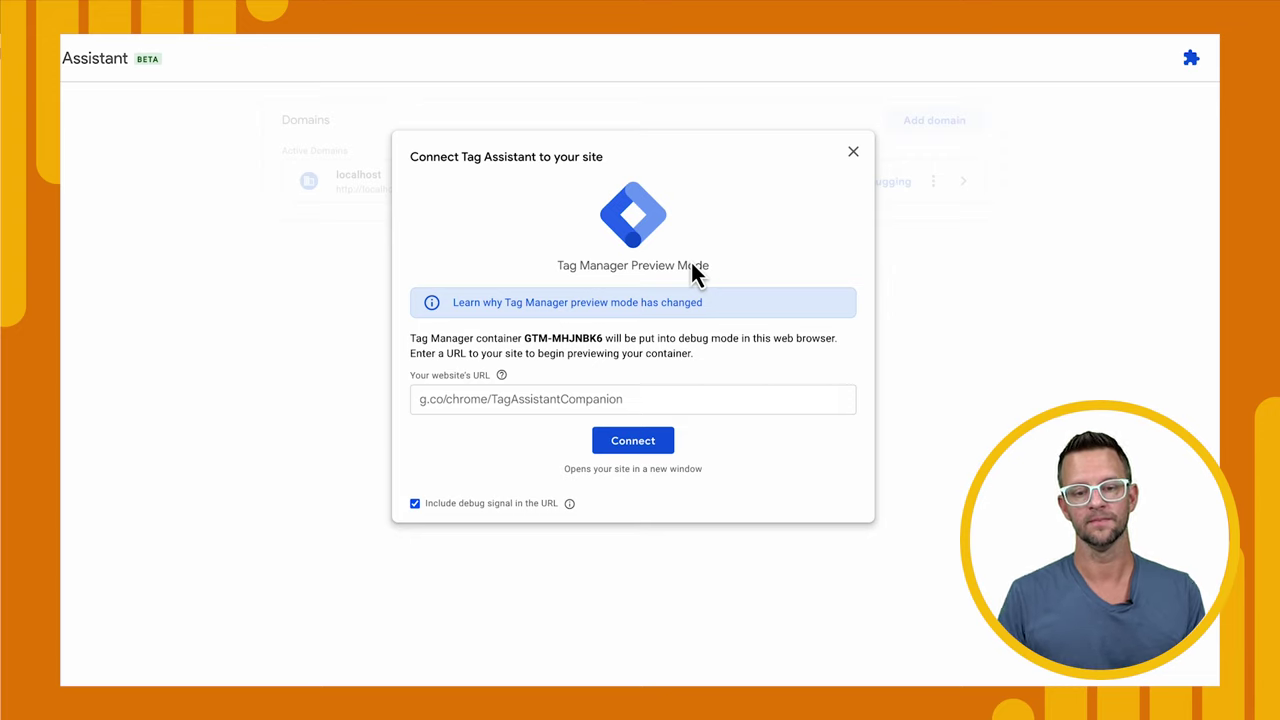
Step: Connect Tag Assistant to the localhost site, close the Twitter tab, and return to the debugger
{"action": "left_click", "coordinate": [427, 398]}
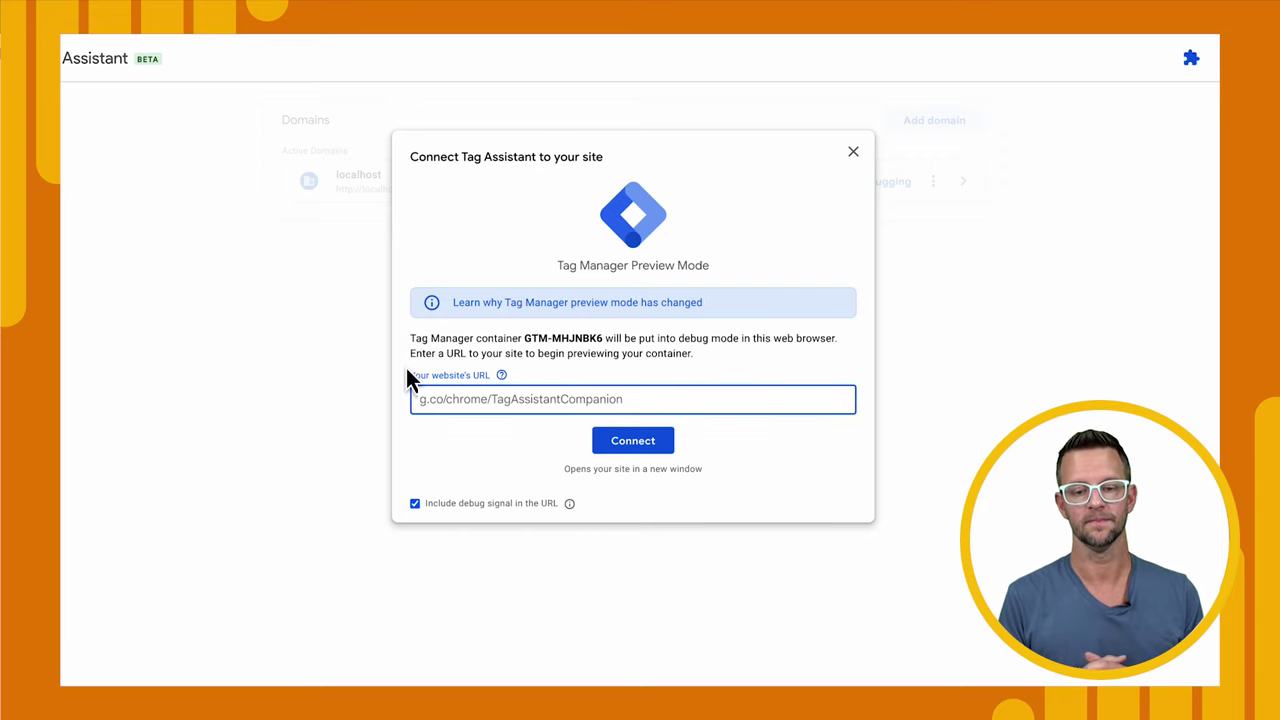
{"action": "left_click", "coordinate": [607, 444]}
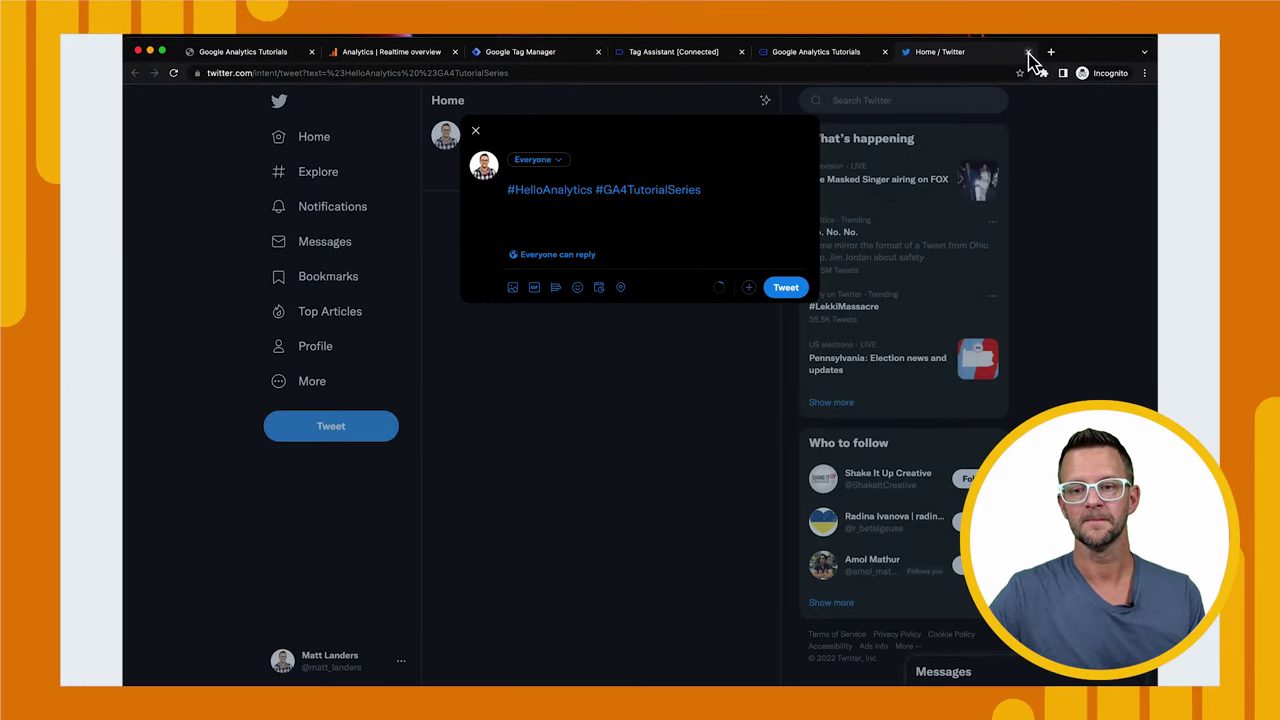
{"action": "left_click", "coordinate": [1028, 52]}
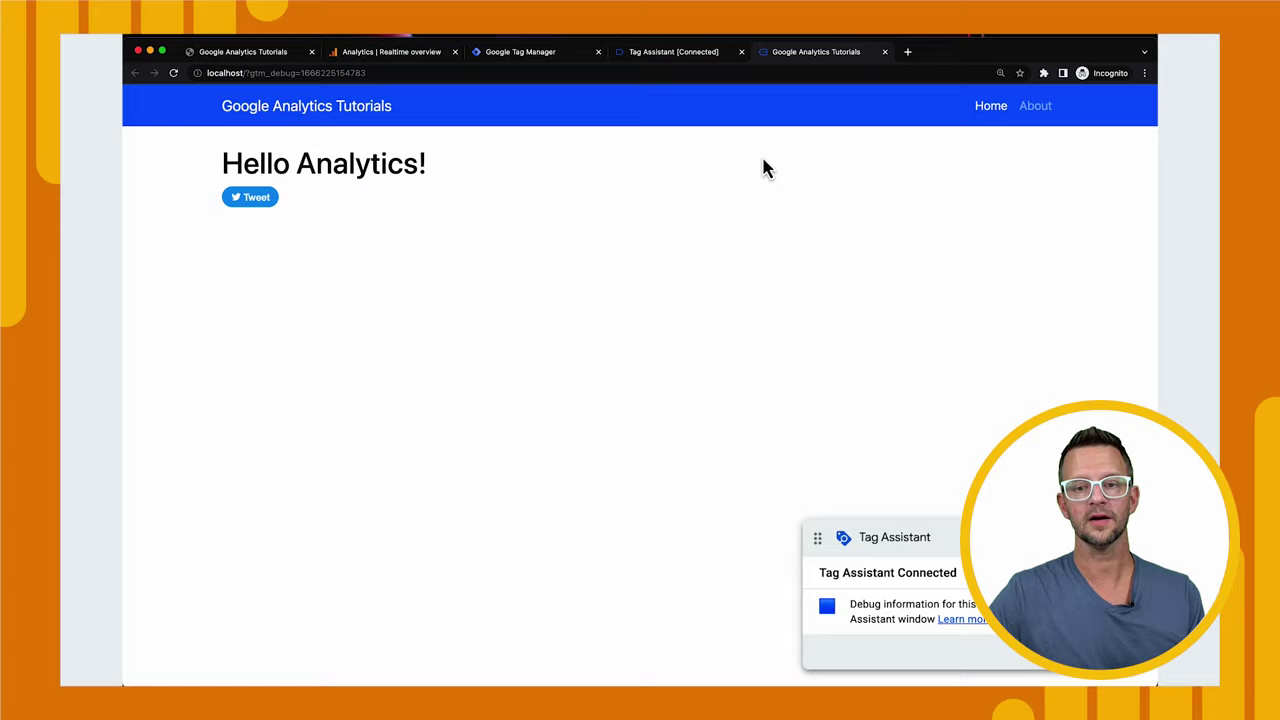
{"action": "left_click", "coordinate": [670, 55]}
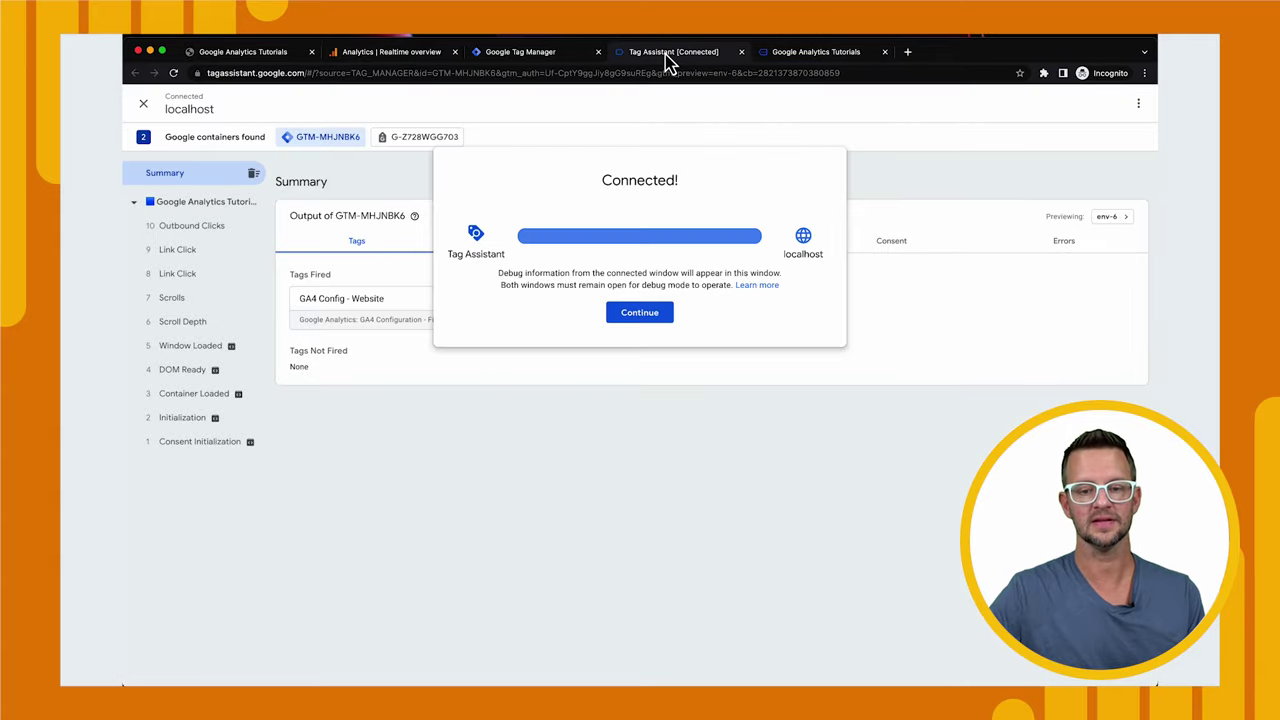
Step: Check fired tags on Container Loaded, then on the 8 Link Click event
{"action": "left_click", "coordinate": [655, 314]}
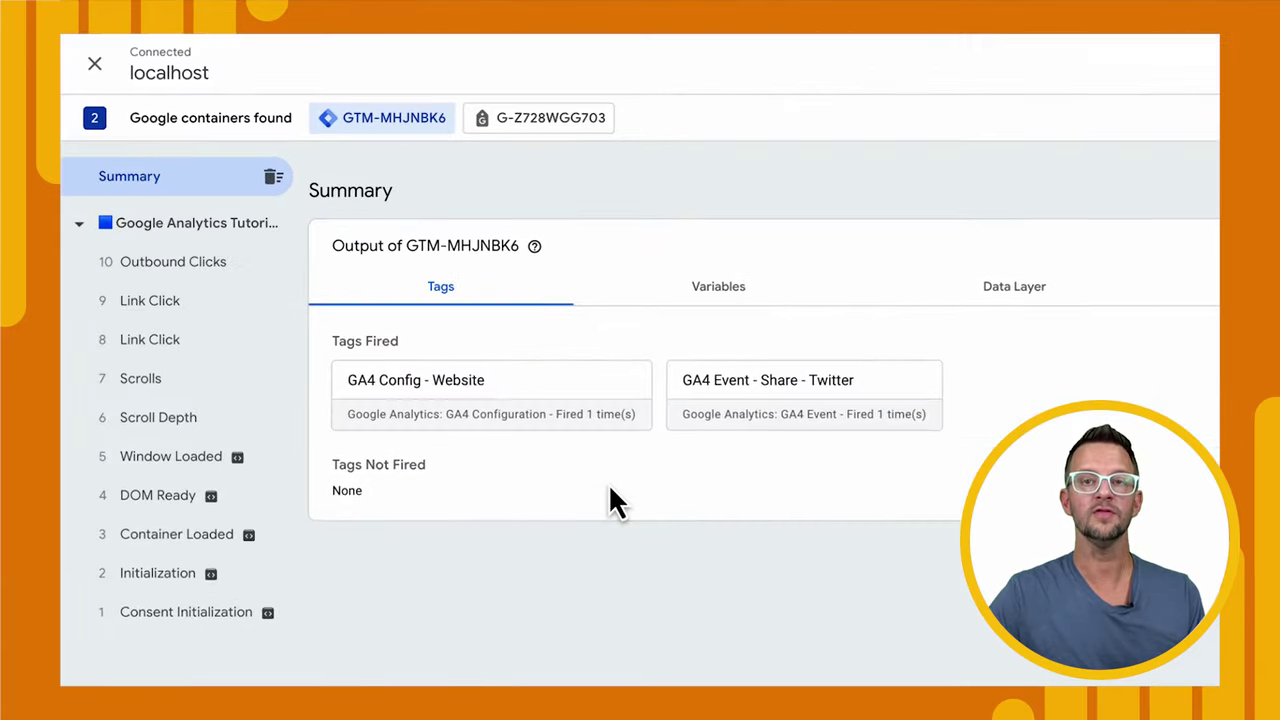
{"action": "left_click", "coordinate": [195, 542]}
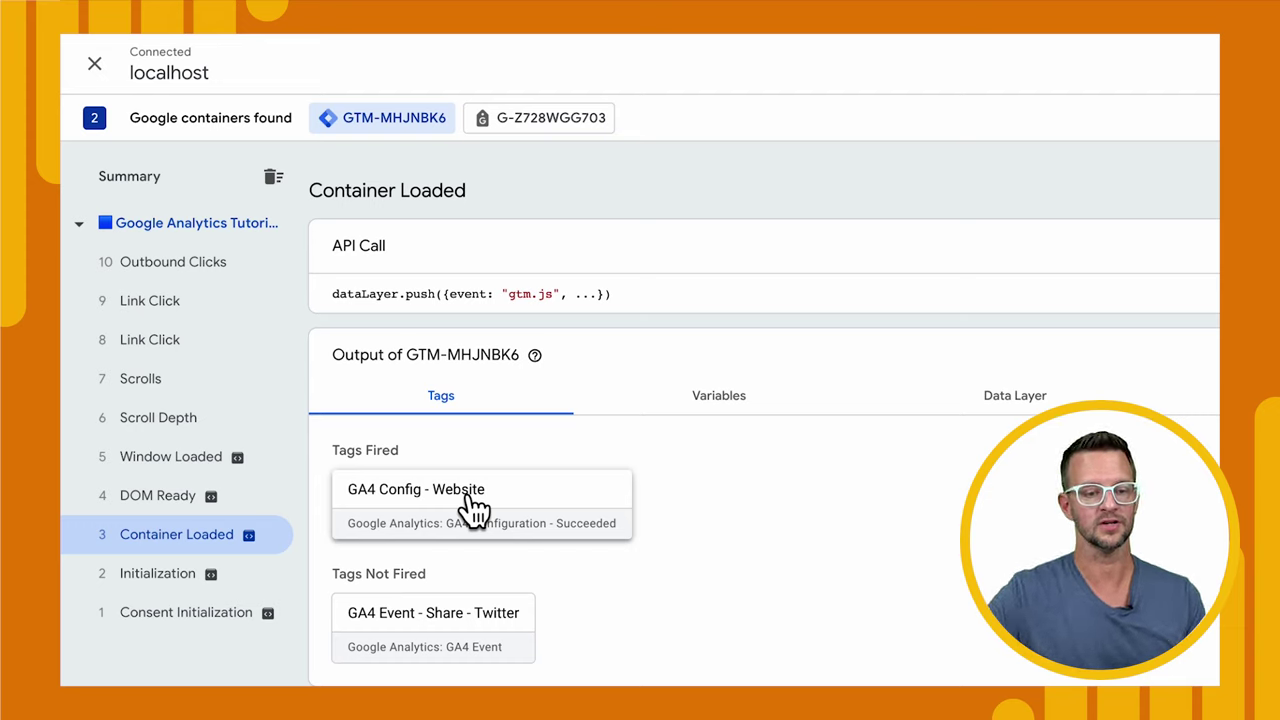
{"action": "left_click", "coordinate": [192, 362]}
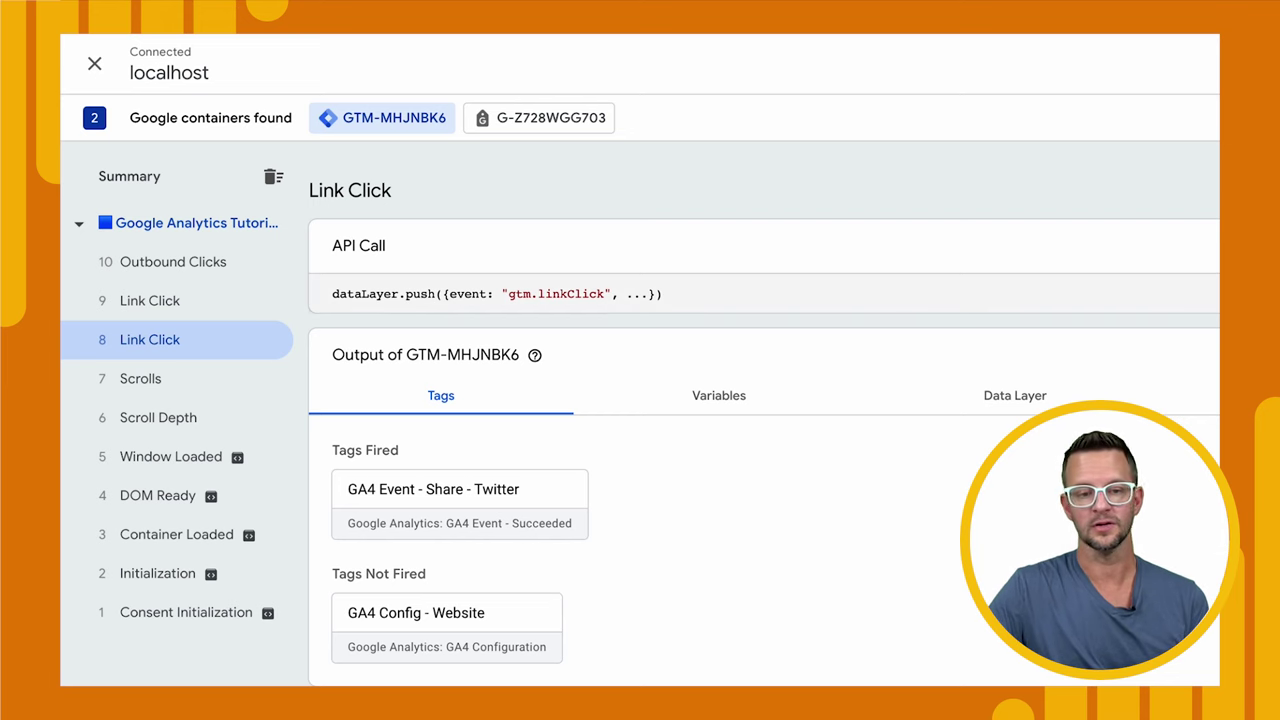
Step: Expand the Link Click dataLayer.push and highlight the gtm.elementClasses value twitter-share-button
{"action": "left_click", "coordinate": [1020, 300]}
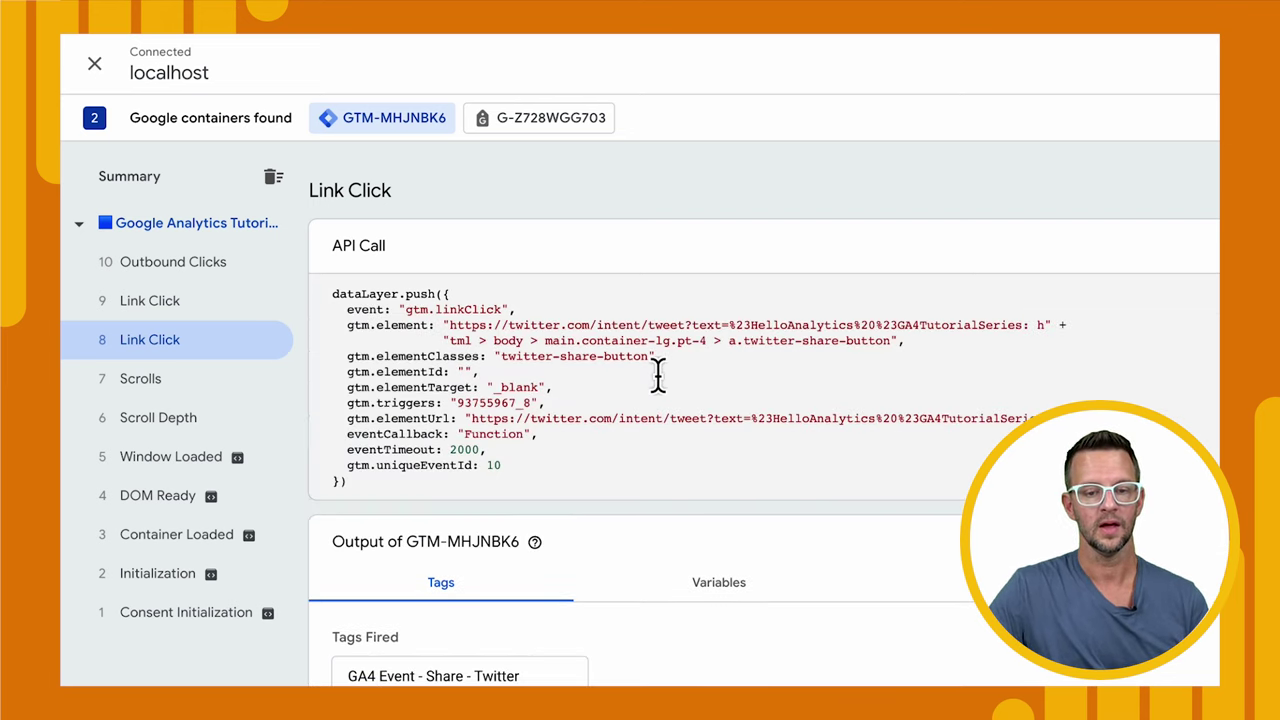
{"action": "left_click_drag", "start_coordinate": [670, 362], "coordinate": [499, 363]}
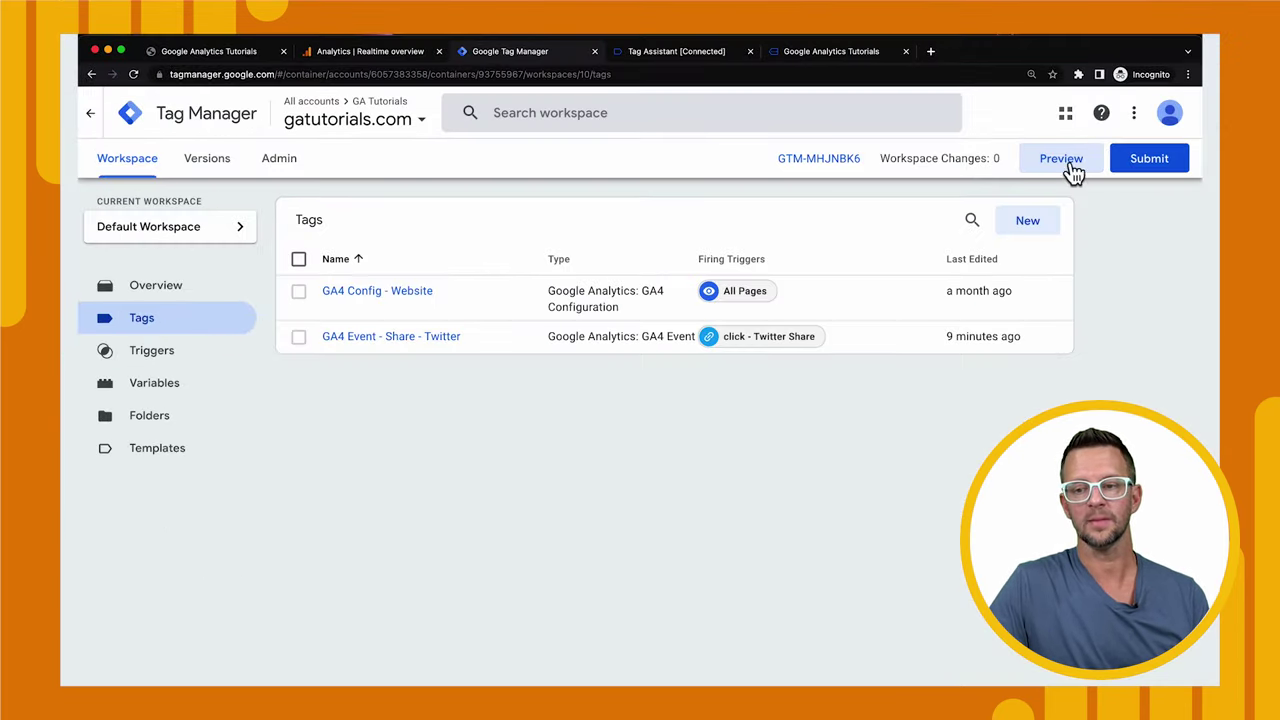
Step: Submit and publish the workspace changes as a new version, skipping the version description
{"action": "left_click", "coordinate": [1150, 162]}
{"action": "left_click", "coordinate": [1134, 118]}
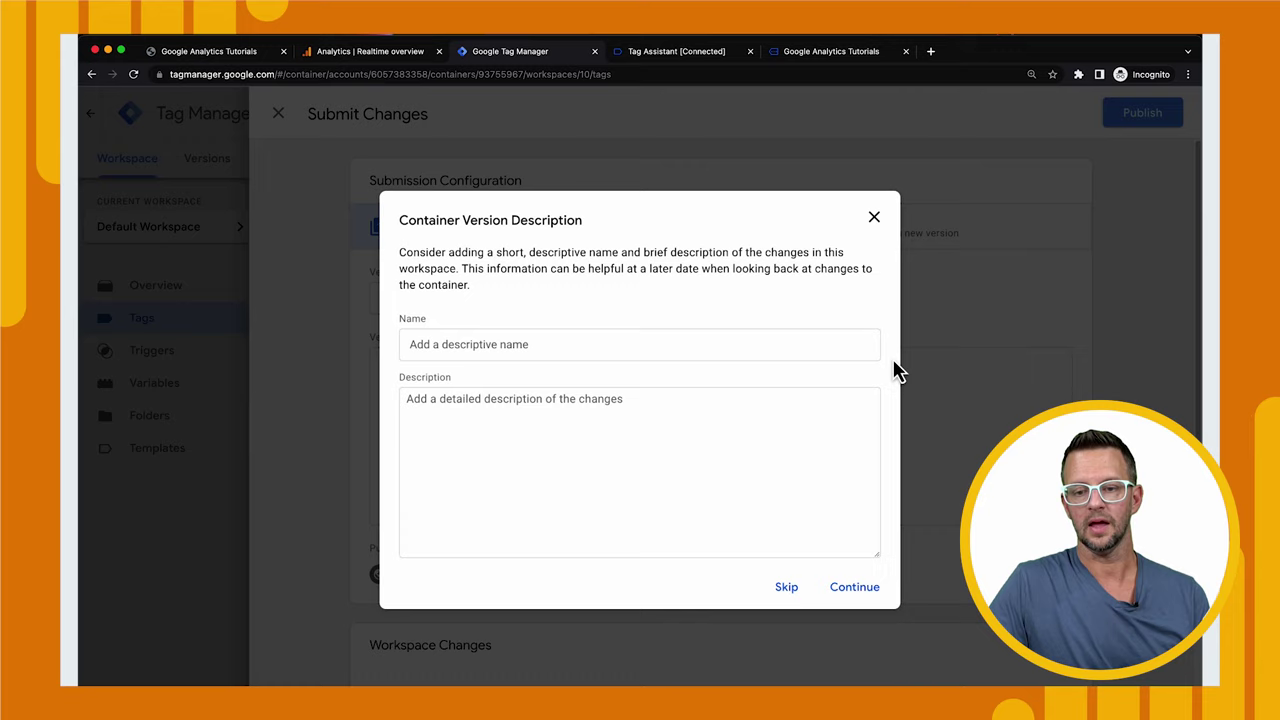
{"action": "left_click", "coordinate": [790, 584]}
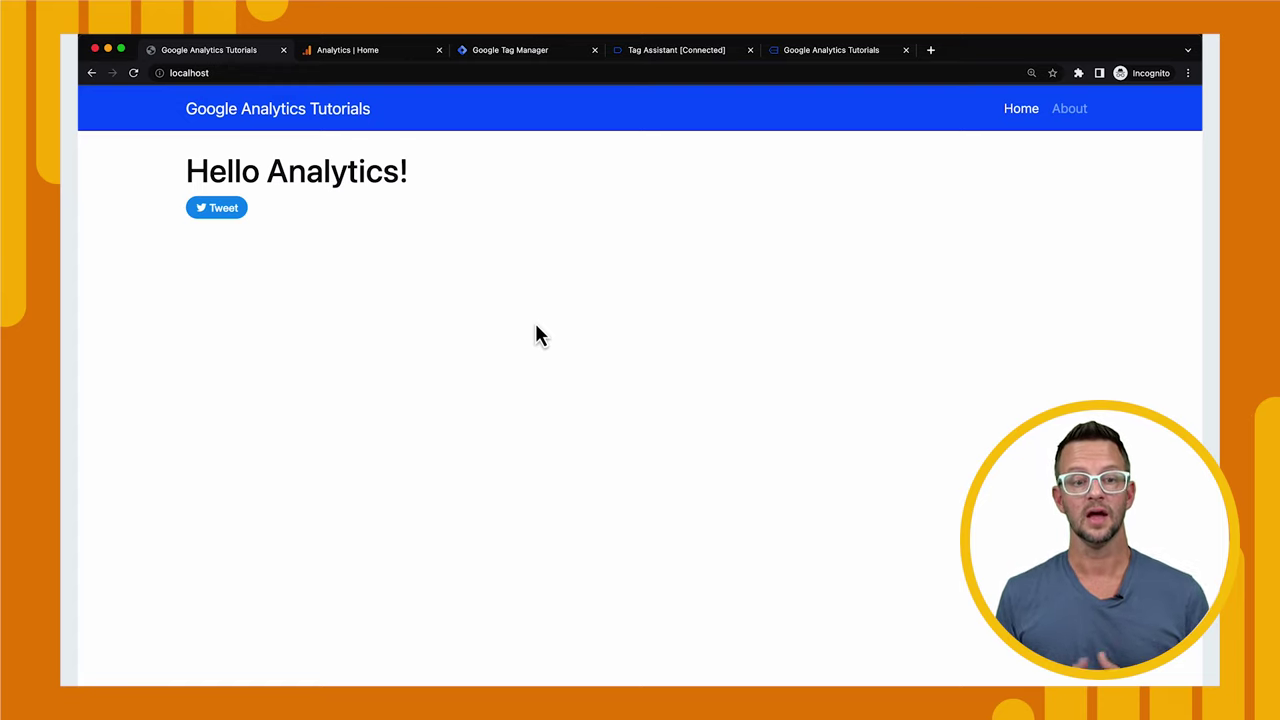
Step: Tweet from the localhost page, close the Twitter tab, and return to the Analytics Home tab
{"action": "left_click", "coordinate": [217, 209]}
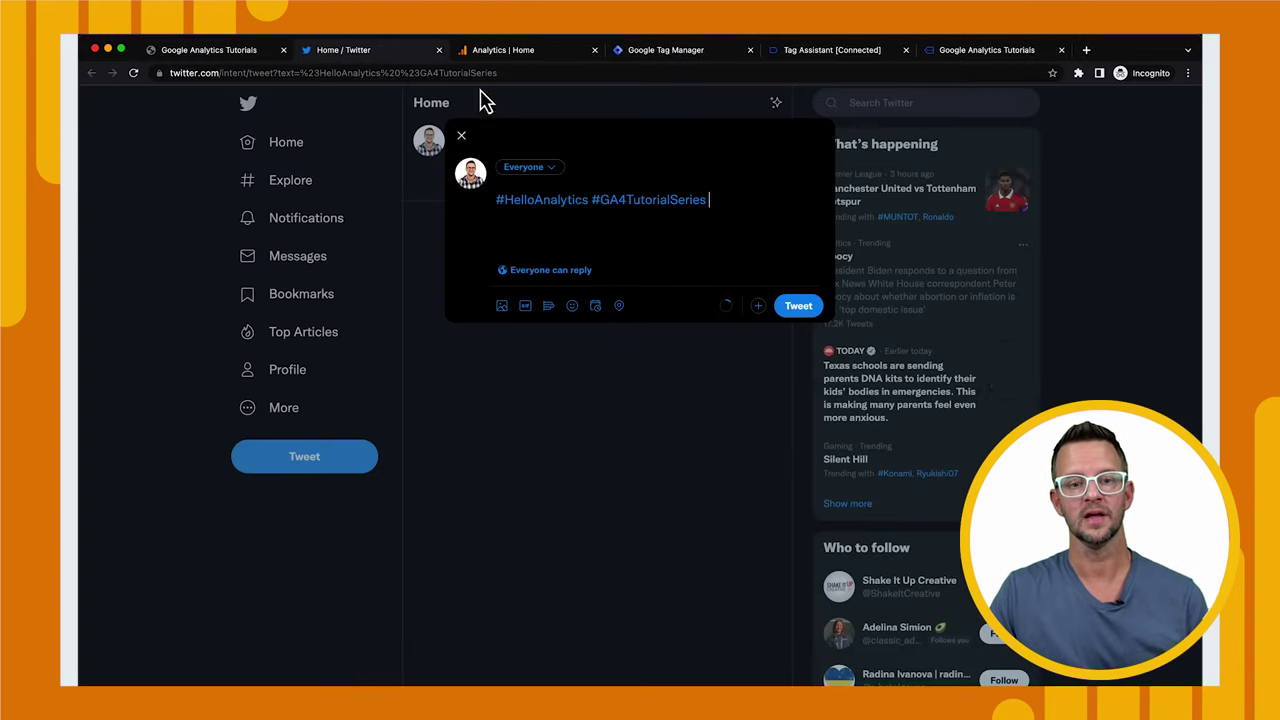
{"action": "left_click", "coordinate": [439, 49]}
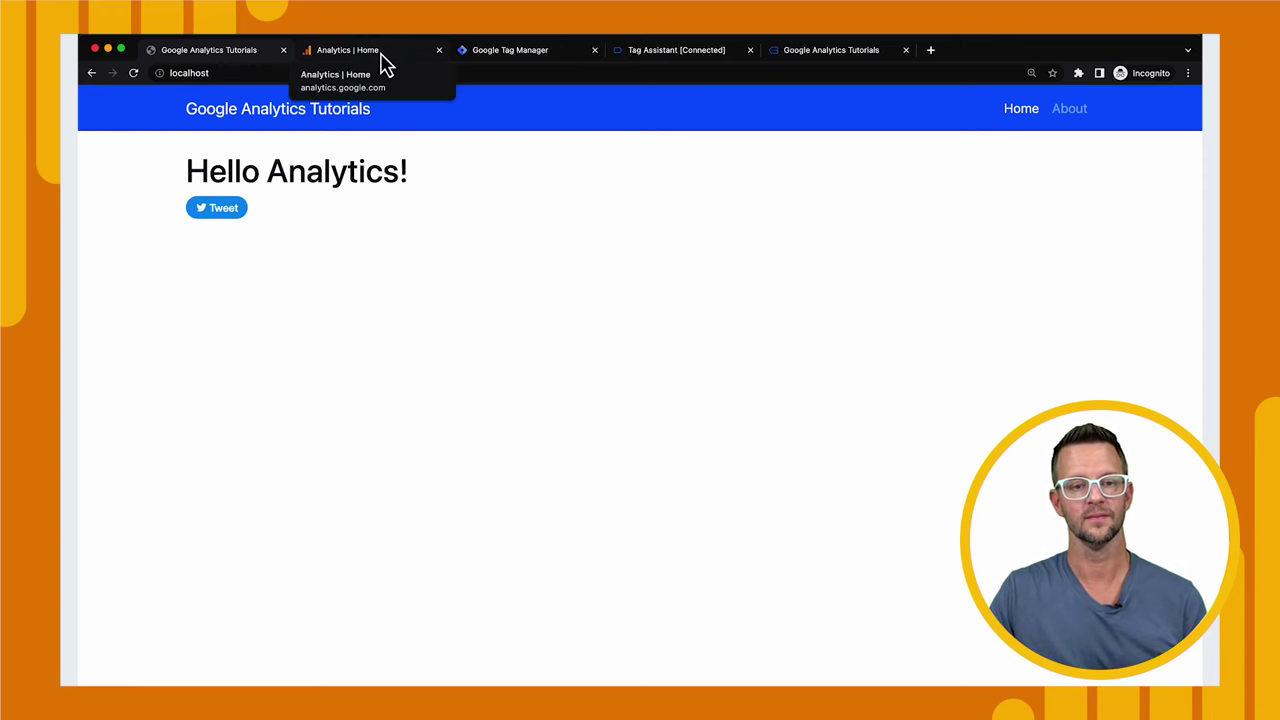
{"action": "left_click", "coordinate": [385, 55]}
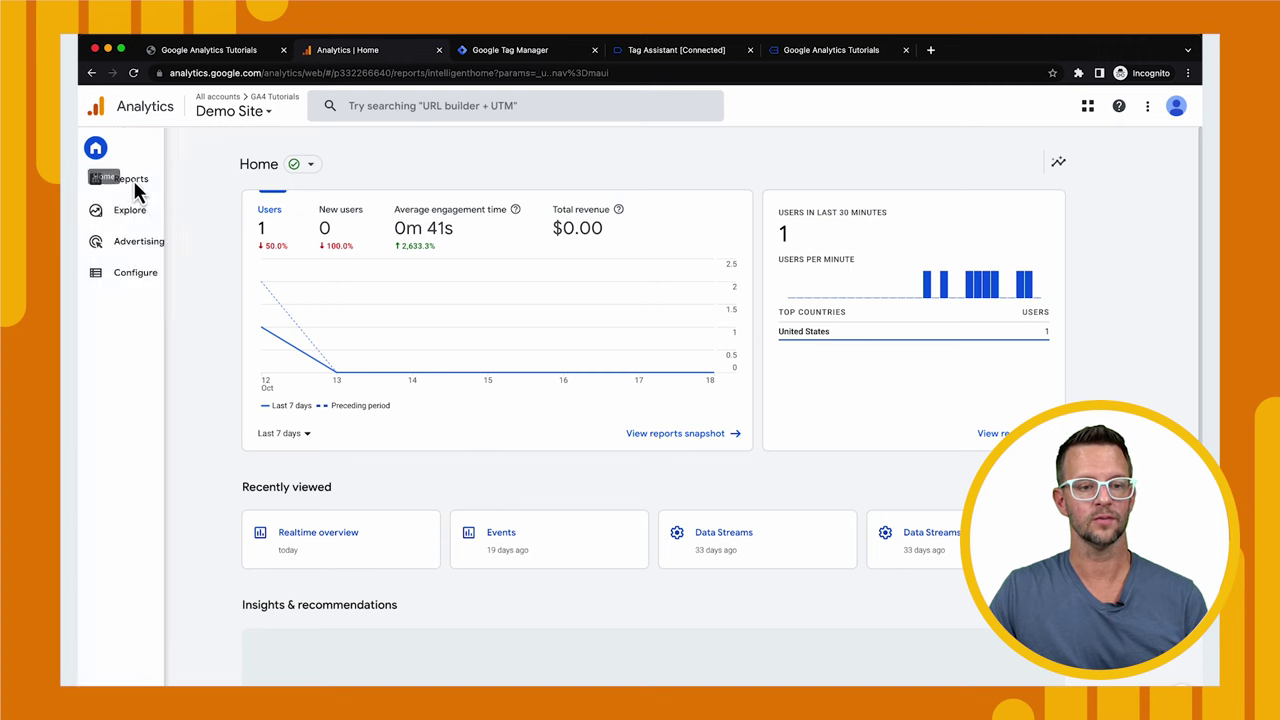
Step: Open the Realtime report and find share 4 and page_view 8 in Event count by Event name
{"action": "left_click", "coordinate": [117, 184]}
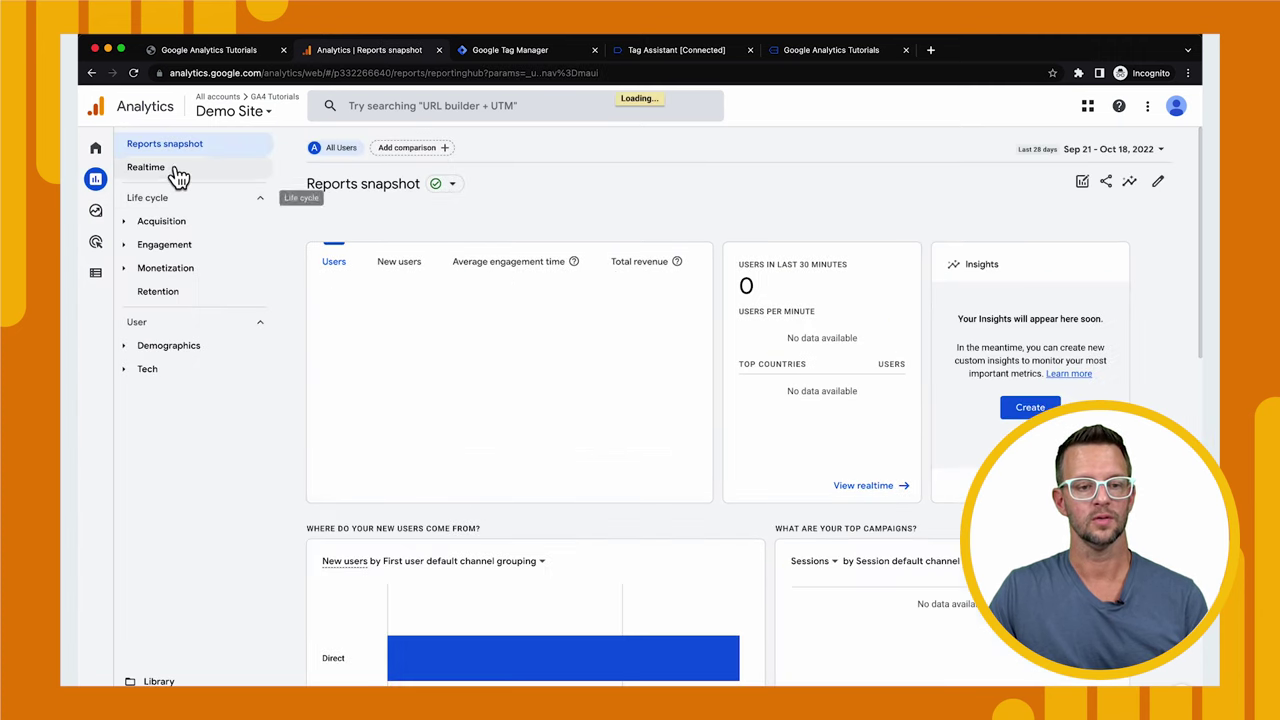
{"action": "left_click", "coordinate": [150, 167]}
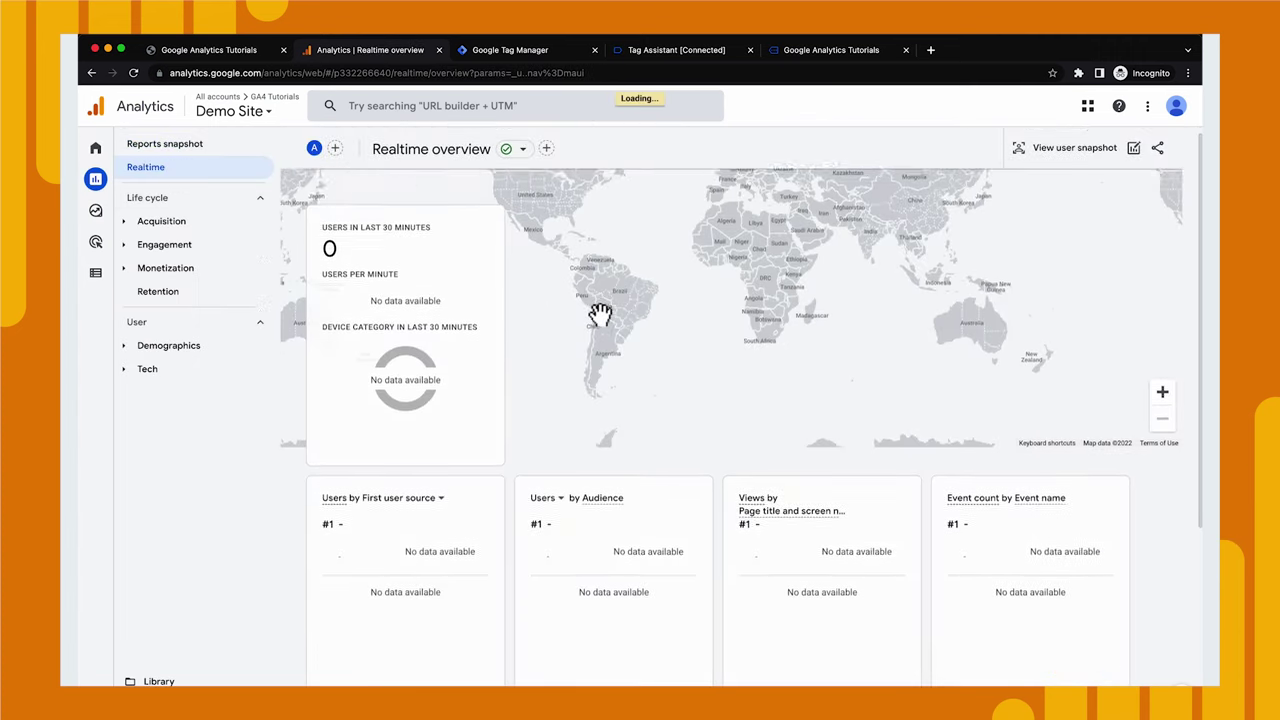
{"action": "scroll", "coordinate": [598, 312], "scroll_direction": "down", "scroll_amount": 3}
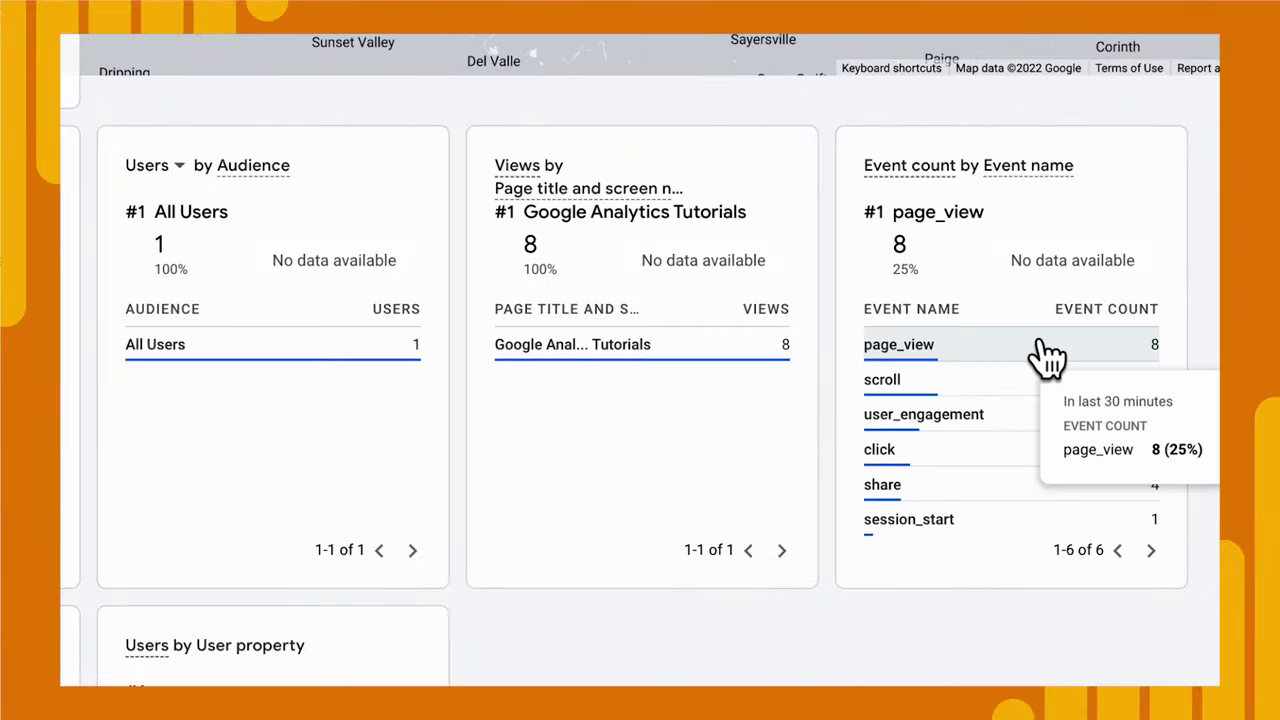